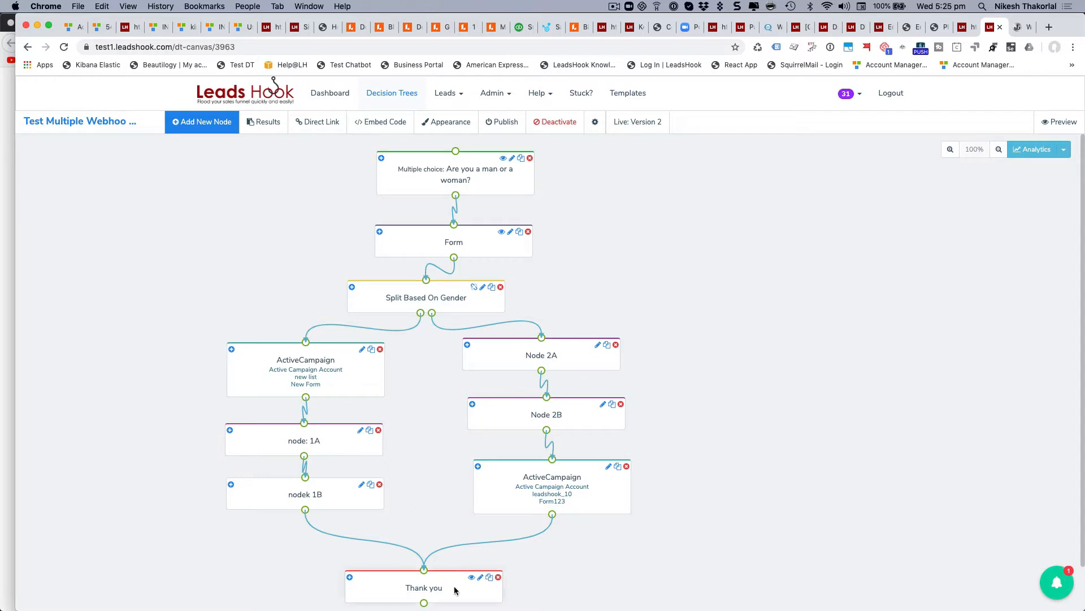
Drag the Thank you, Form and question nodes into one vertical column.
{"action": "left_click_drag", "start_coordinate": [456, 589], "coordinate": [467, 572]}
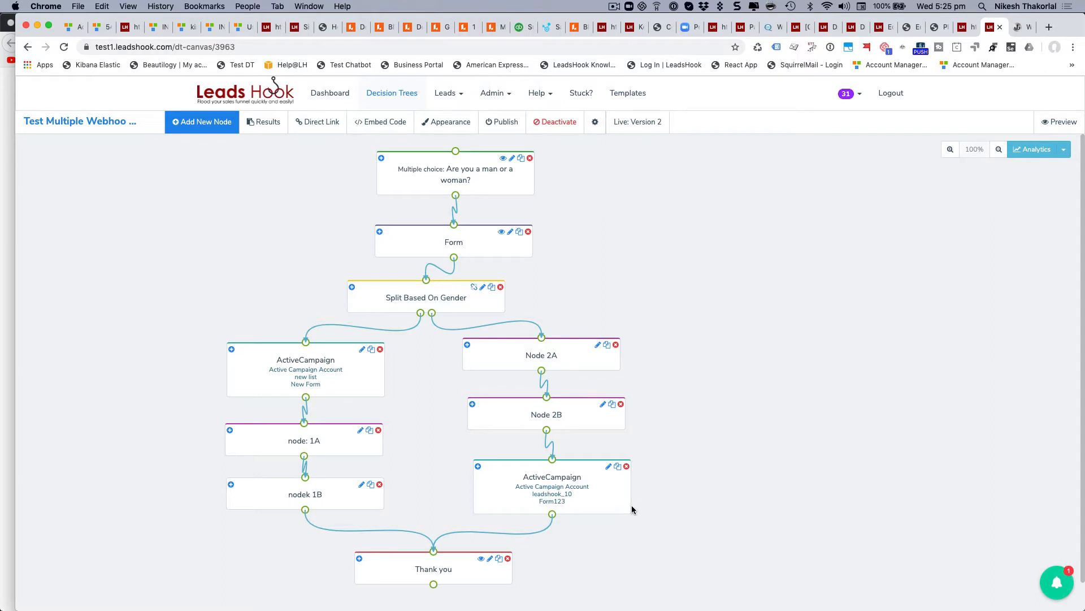
{"action": "left_click_drag", "start_coordinate": [487, 247], "coordinate": [469, 246]}
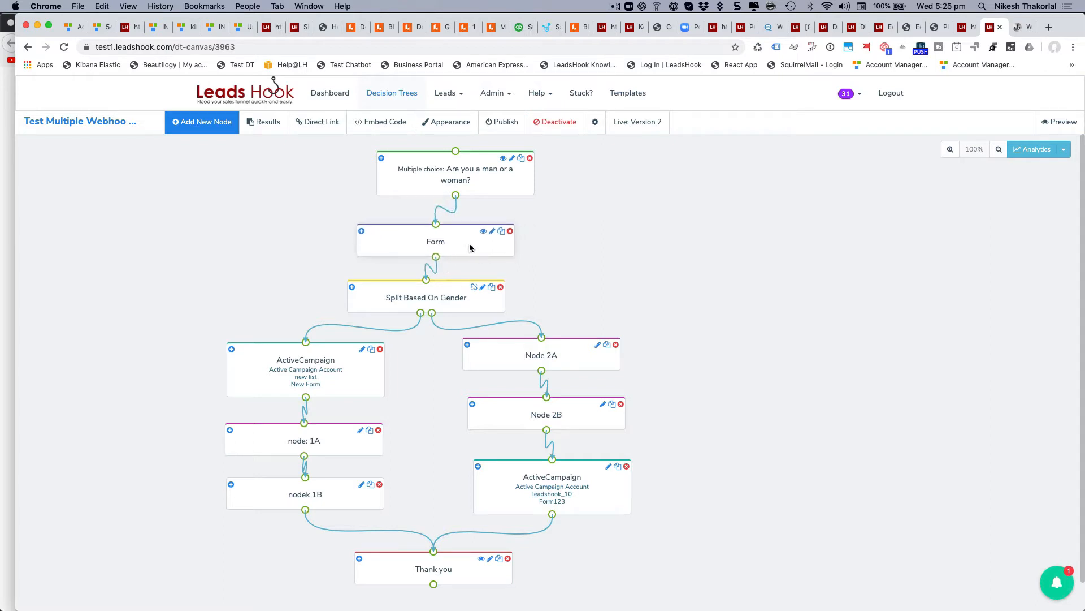
{"action": "left_click_drag", "start_coordinate": [497, 191], "coordinate": [475, 192]}
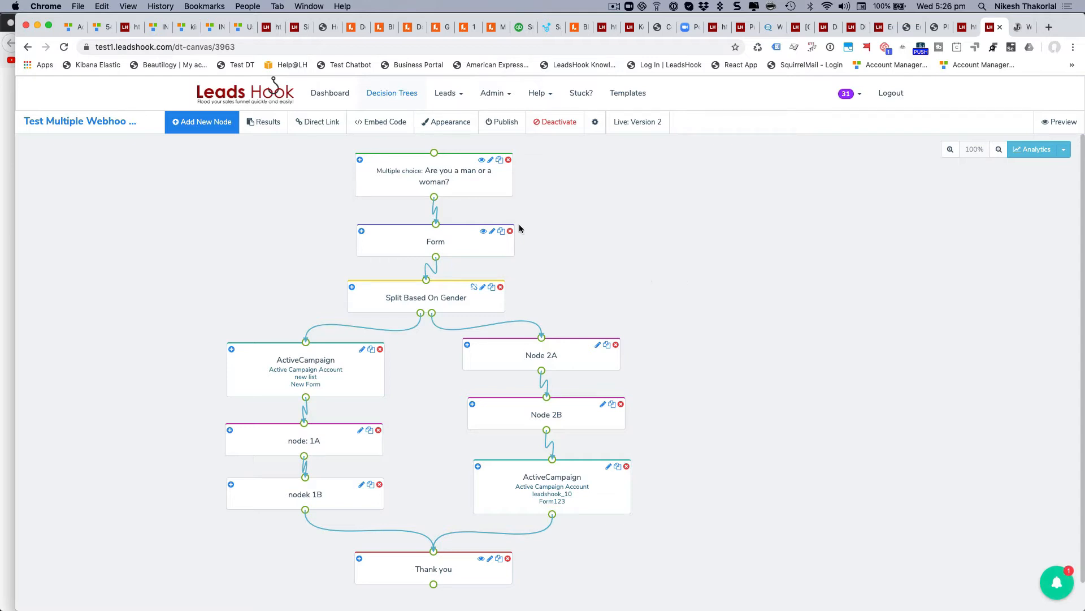
Open the gender question node and scroll down to its Answers section.
{"action": "left_click", "coordinate": [465, 174]}
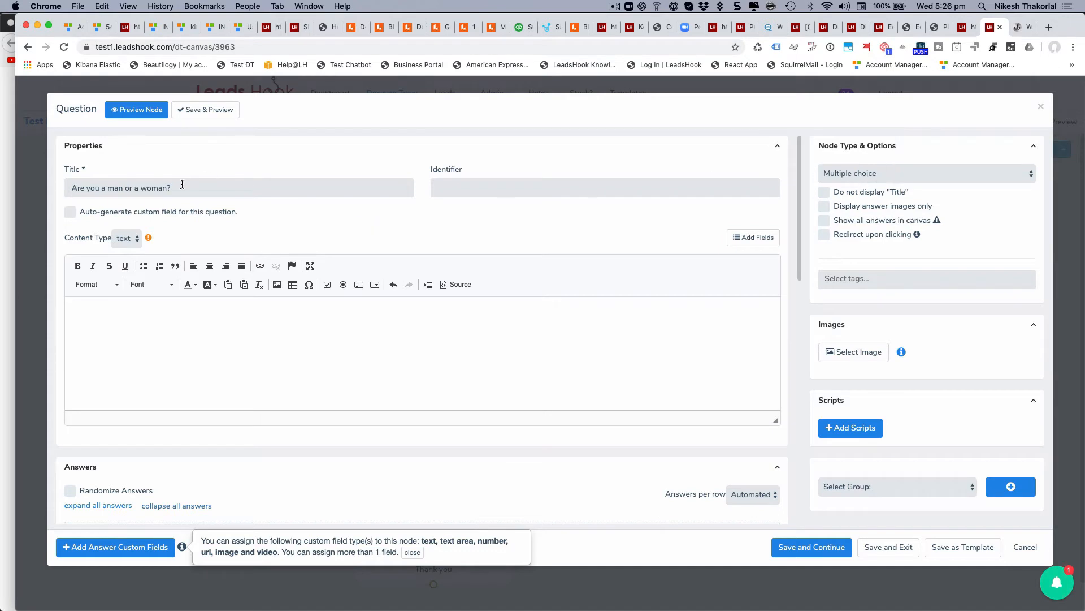
{"action": "scroll", "coordinate": [341, 277], "scroll_direction": "down", "scroll_amount": 5}
{"action": "scroll", "coordinate": [163, 309], "scroll_direction": "down", "scroll_amount": 3}
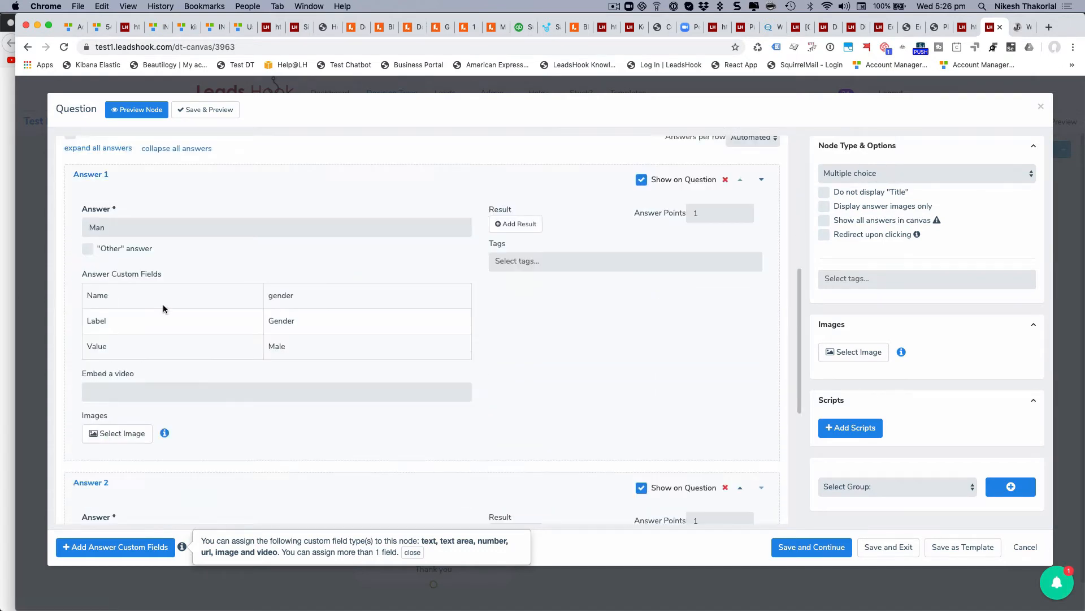
{"action": "scroll", "coordinate": [162, 308], "scroll_direction": "up", "scroll_amount": 1}
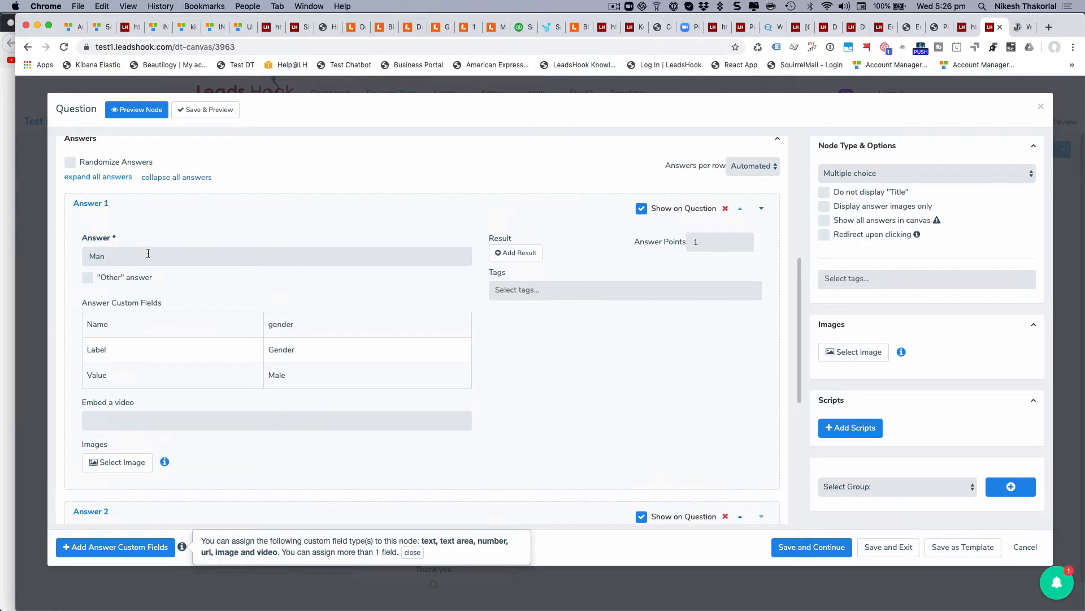
{"action": "scroll", "coordinate": [204, 342], "scroll_direction": "down", "scroll_amount": 5}
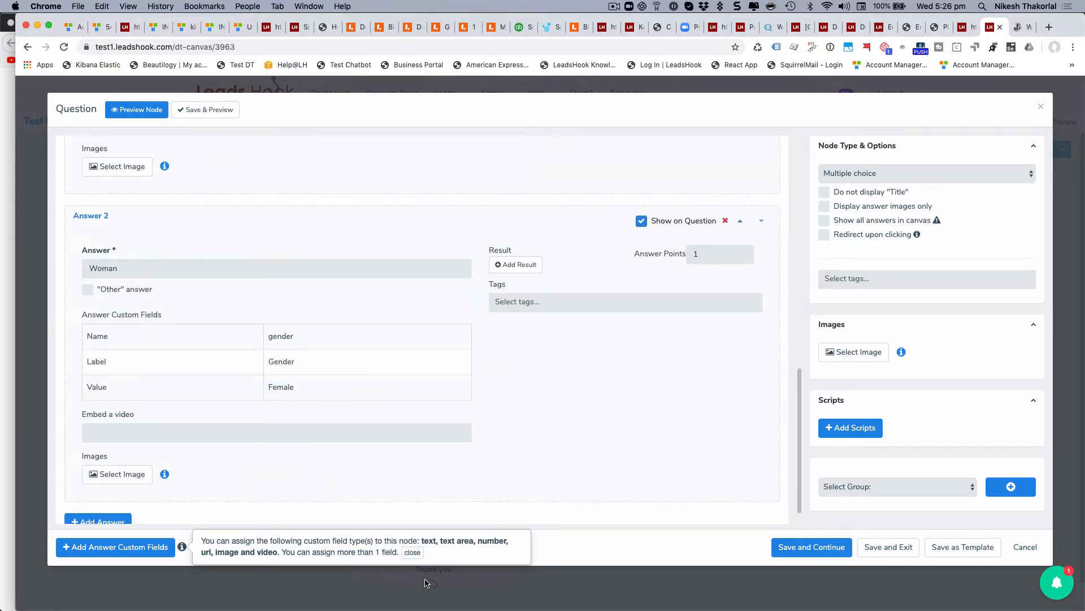
Check that the answers' gender custom field maps Man to Male and Woman to Female, then close without saving.
{"action": "left_click", "coordinate": [413, 552]}
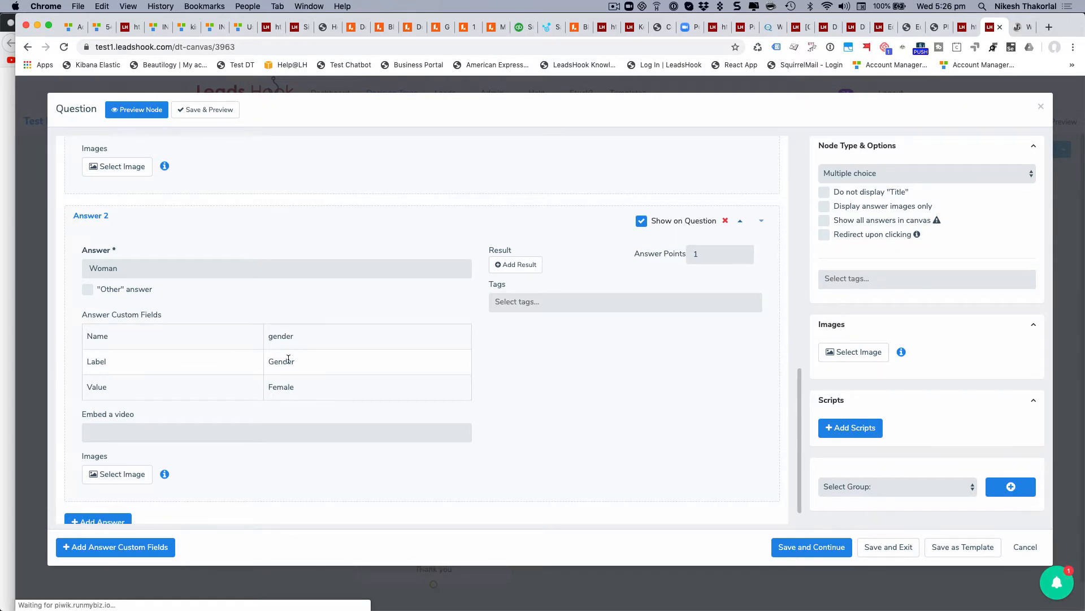
{"action": "left_click", "coordinate": [120, 553]}
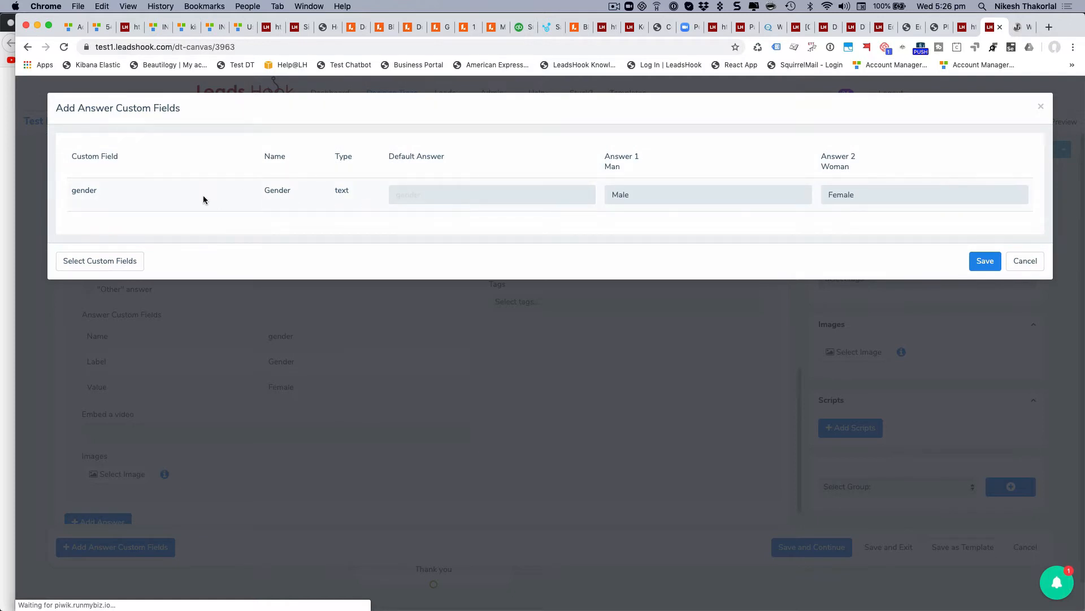
{"action": "left_click_drag", "start_coordinate": [110, 193], "coordinate": [70, 189]}
{"action": "left_click", "coordinate": [1025, 260]}
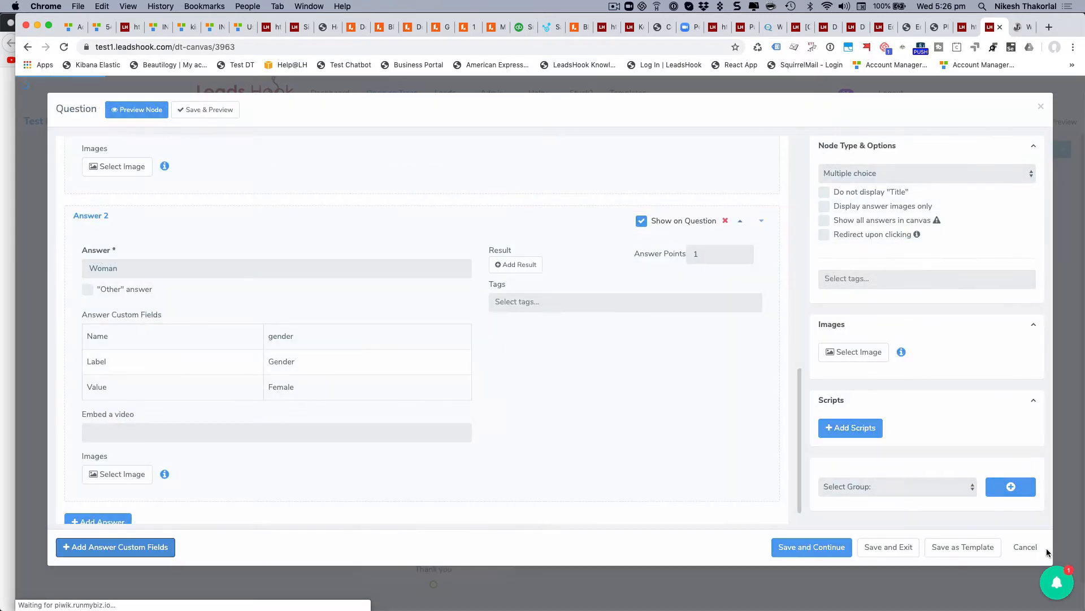
{"action": "left_click", "coordinate": [1025, 547]}
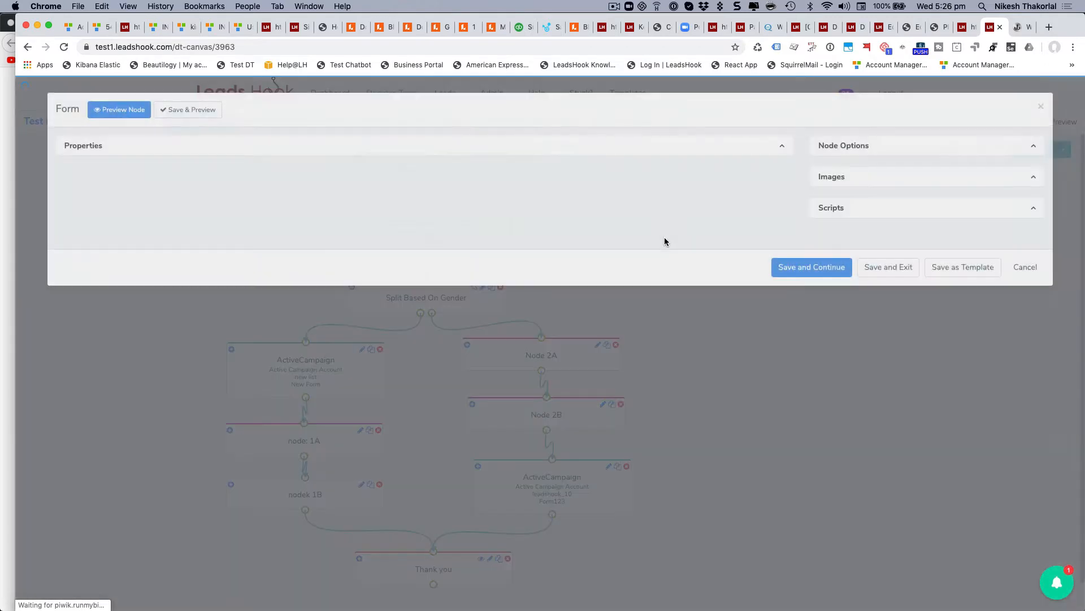
Check that the Form's field list collects email and first_name.
{"action": "scroll", "coordinate": [622, 356], "scroll_direction": "down", "scroll_amount": 1}
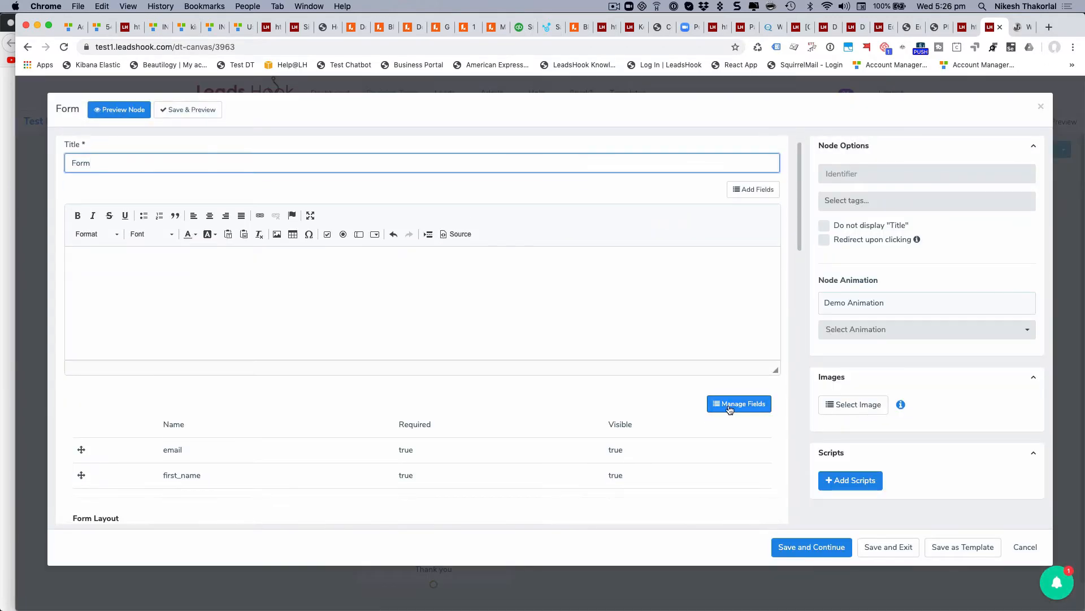
{"action": "left_click", "coordinate": [727, 404]}
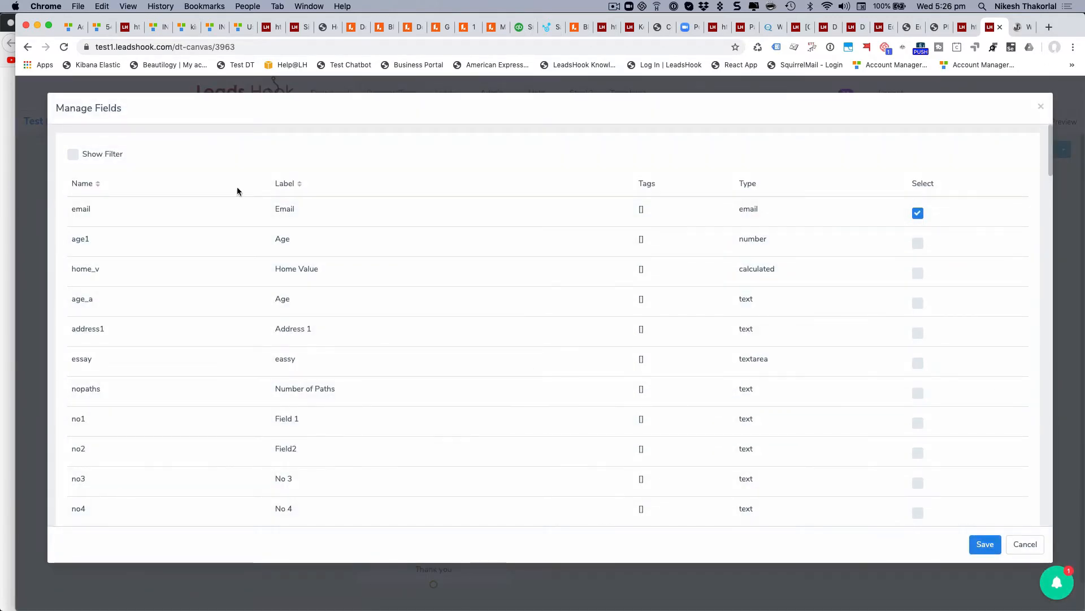
{"action": "left_click", "coordinate": [1025, 545]}
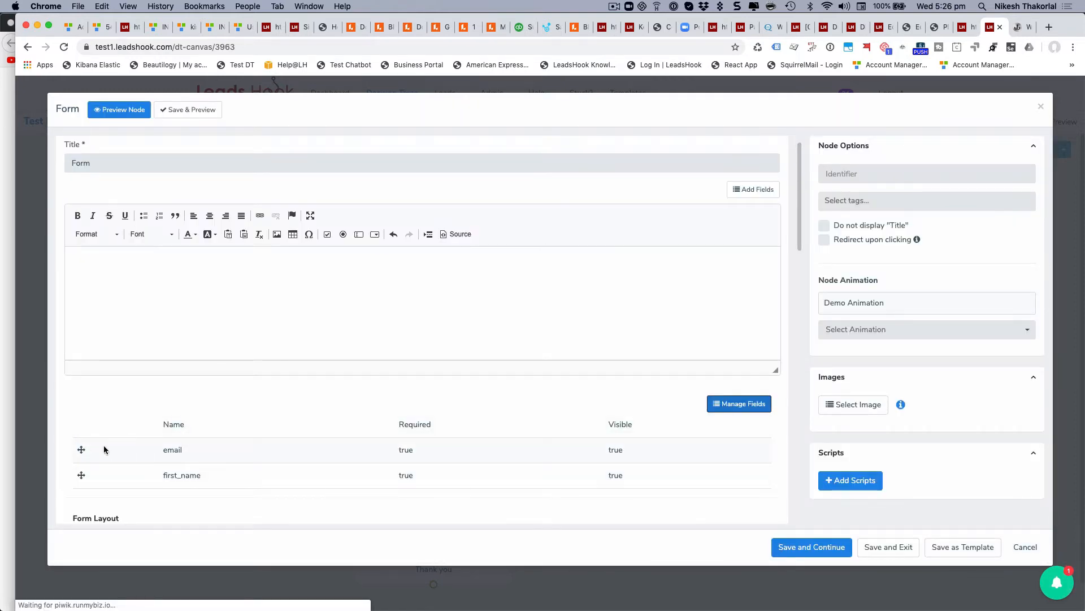
Review the remaining Form settings and close the editor without saving.
{"action": "scroll", "coordinate": [268, 444], "scroll_direction": "down", "scroll_amount": 1}
{"action": "scroll", "coordinate": [268, 445], "scroll_direction": "down", "scroll_amount": 10}
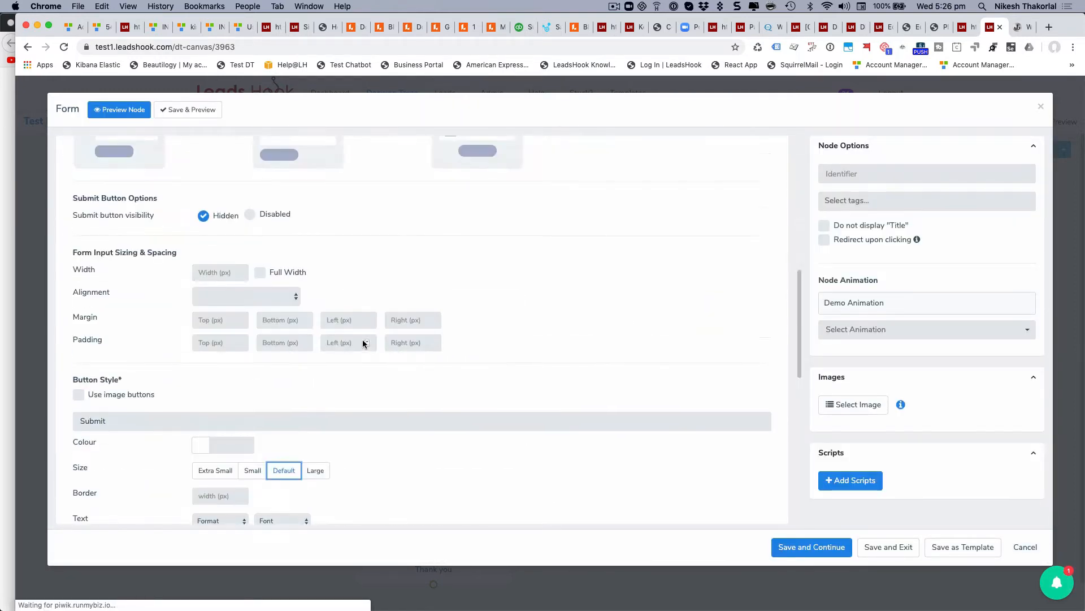
{"action": "scroll", "coordinate": [349, 320], "scroll_direction": "up", "scroll_amount": 9}
{"action": "scroll", "coordinate": [363, 341], "scroll_direction": "down", "scroll_amount": 12}
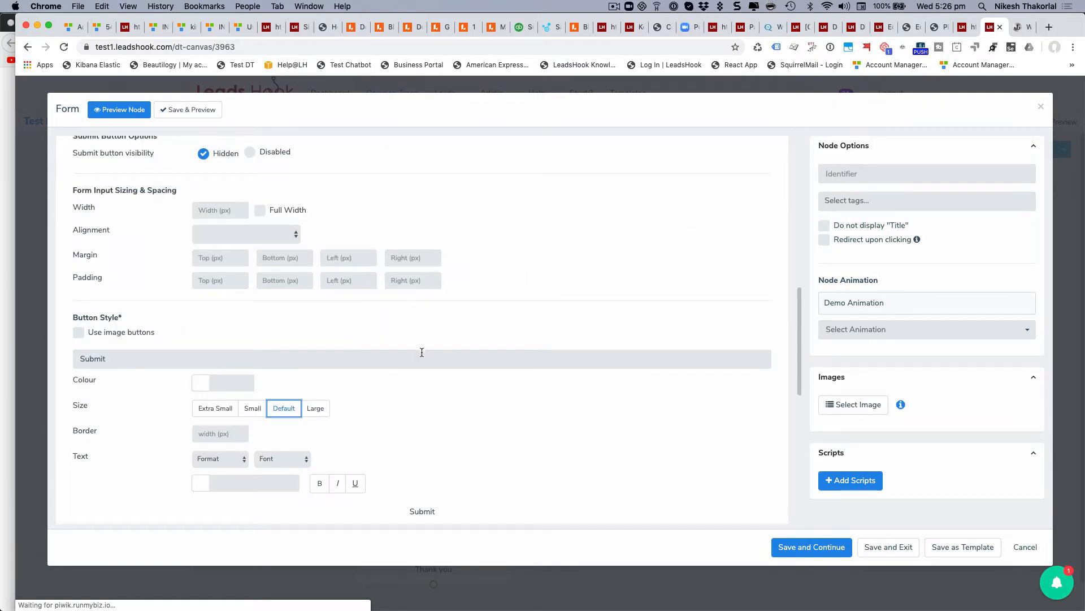
{"action": "scroll", "coordinate": [393, 281], "scroll_direction": "up", "scroll_amount": 15}
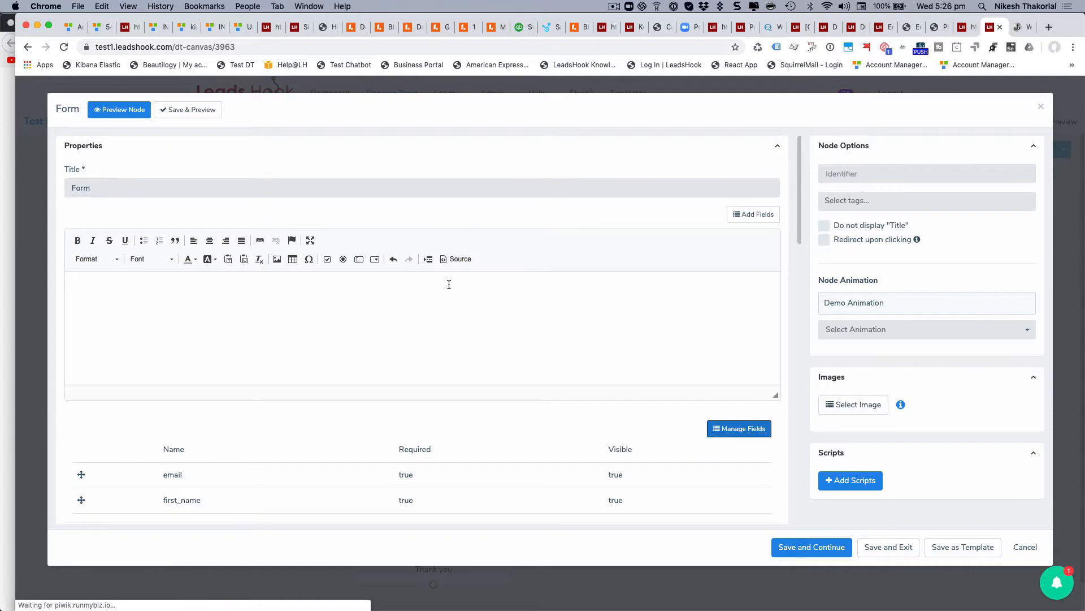
{"action": "scroll", "coordinate": [449, 285], "scroll_direction": "down", "scroll_amount": 20}
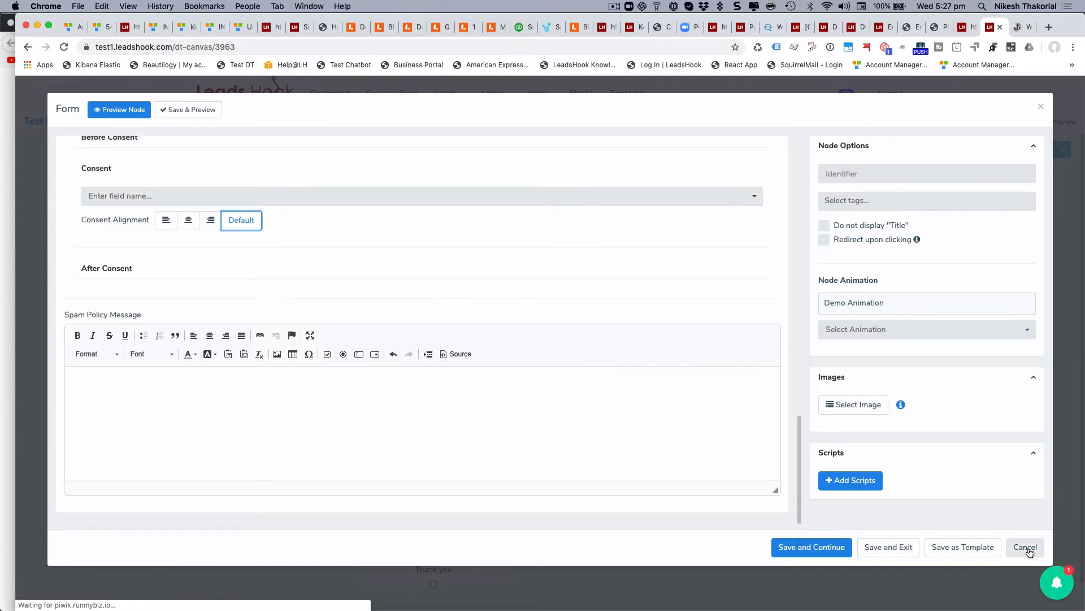
{"action": "left_click", "coordinate": [1027, 549]}
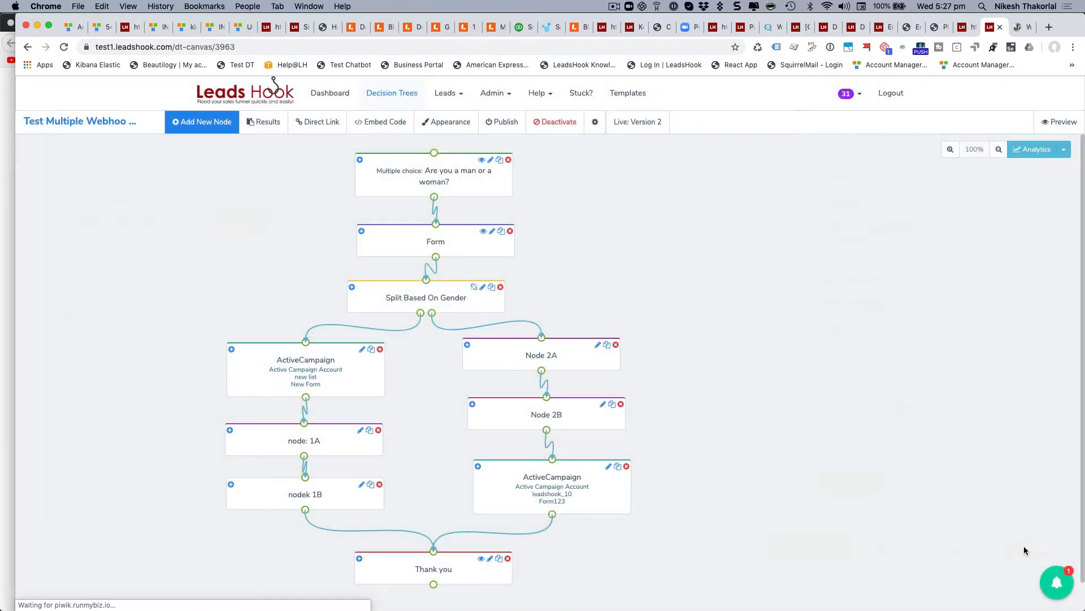
Open the Man path of Split Based On Gender, keeping Question as its condition source.
{"action": "left_click", "coordinate": [416, 304]}
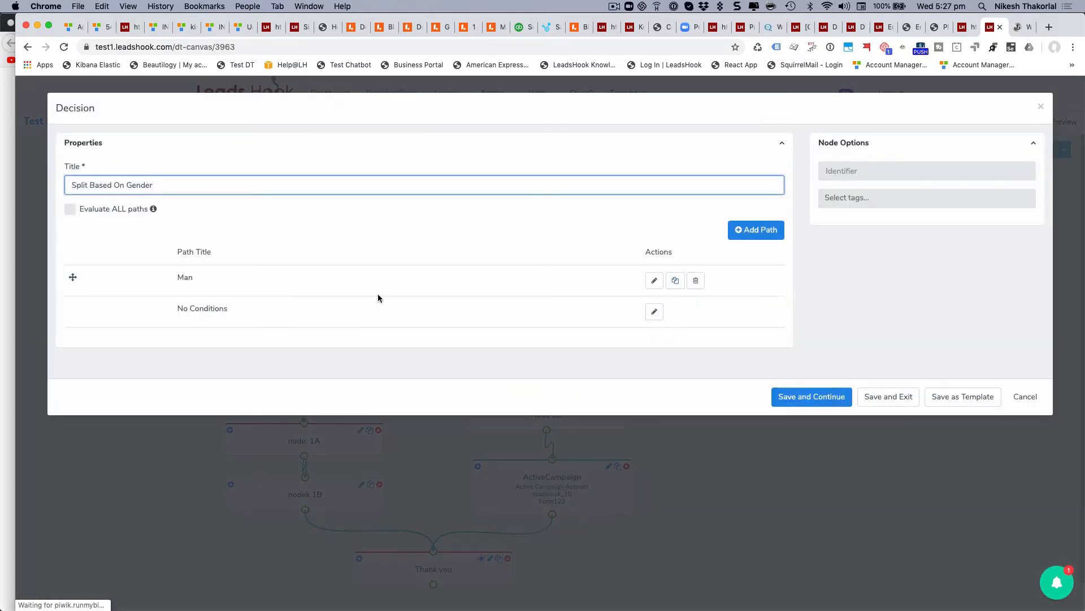
{"action": "left_click", "coordinate": [654, 281]}
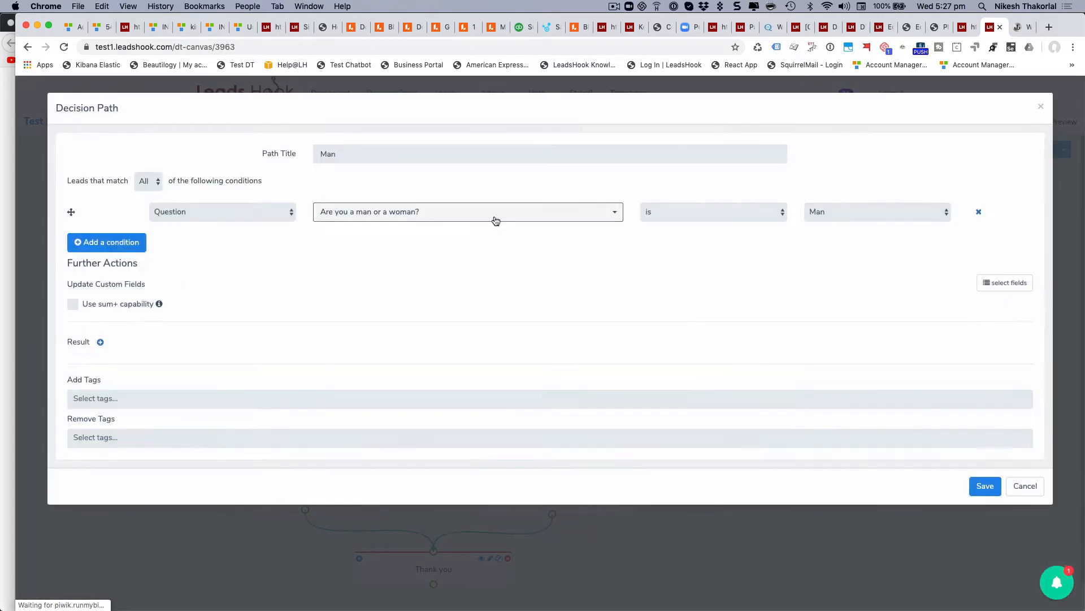
{"action": "left_click", "coordinate": [208, 214]}
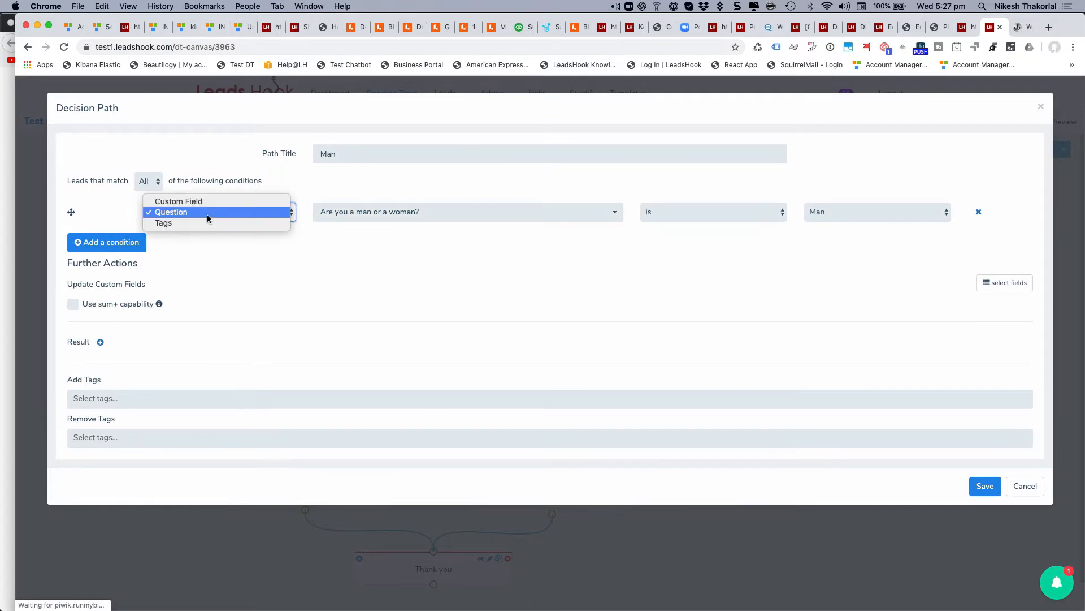
{"action": "left_click", "coordinate": [207, 214]}
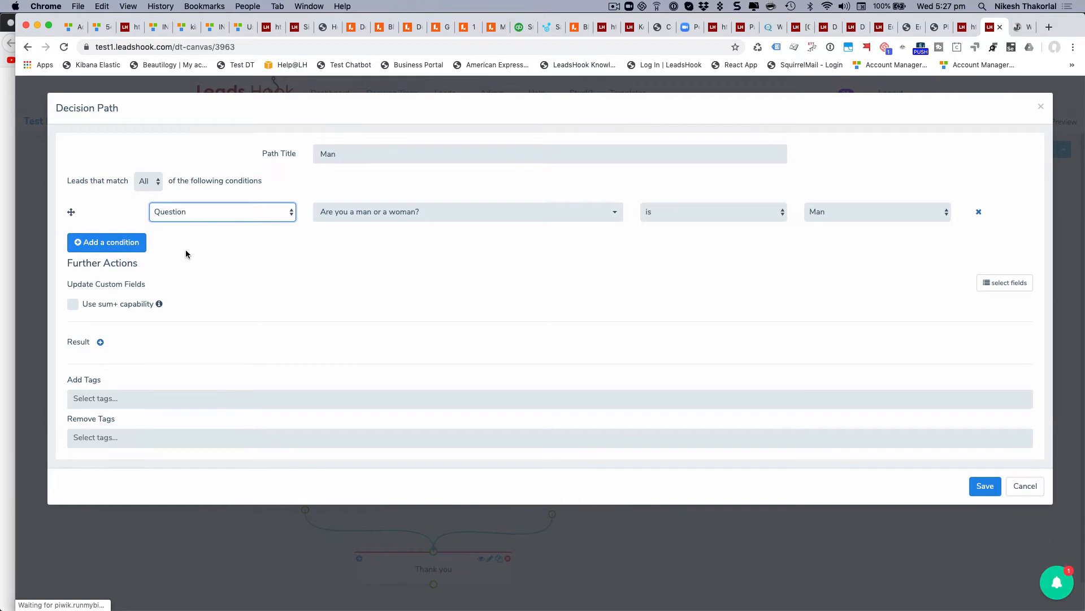
Add second and third conditions to the Man path, leaving the third on Custom Field.
{"action": "left_click", "coordinate": [114, 252]}
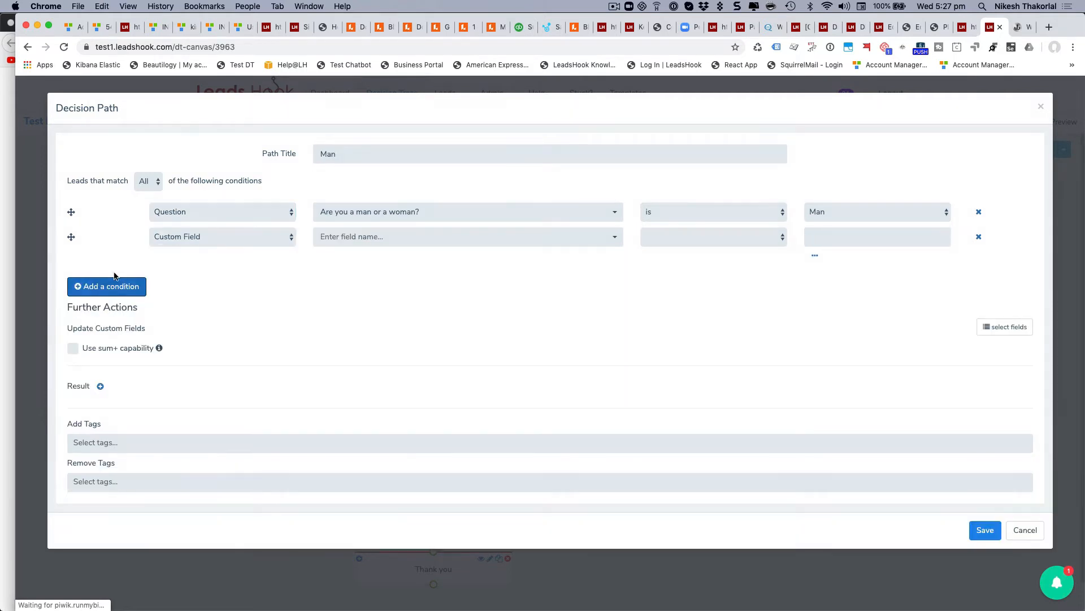
{"action": "left_click", "coordinate": [117, 287]}
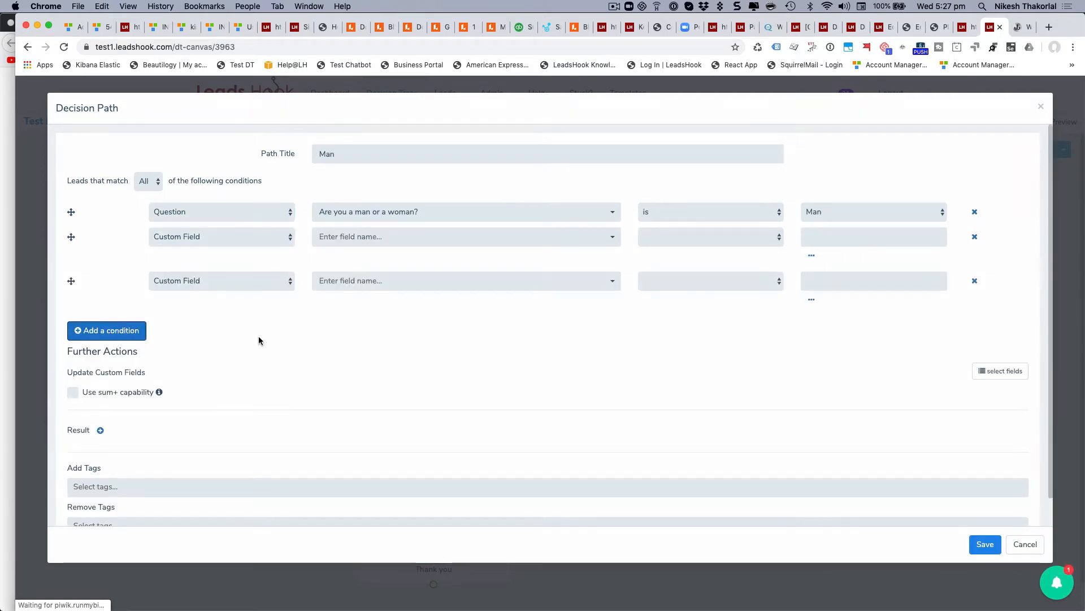
{"action": "left_click", "coordinate": [218, 281]}
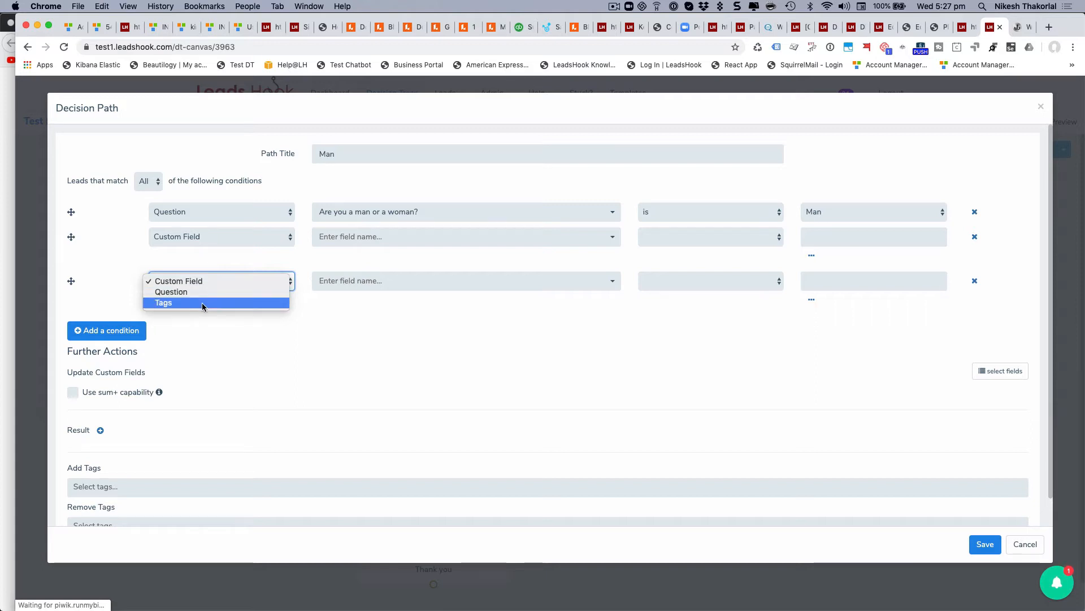
{"action": "left_click", "coordinate": [303, 361]}
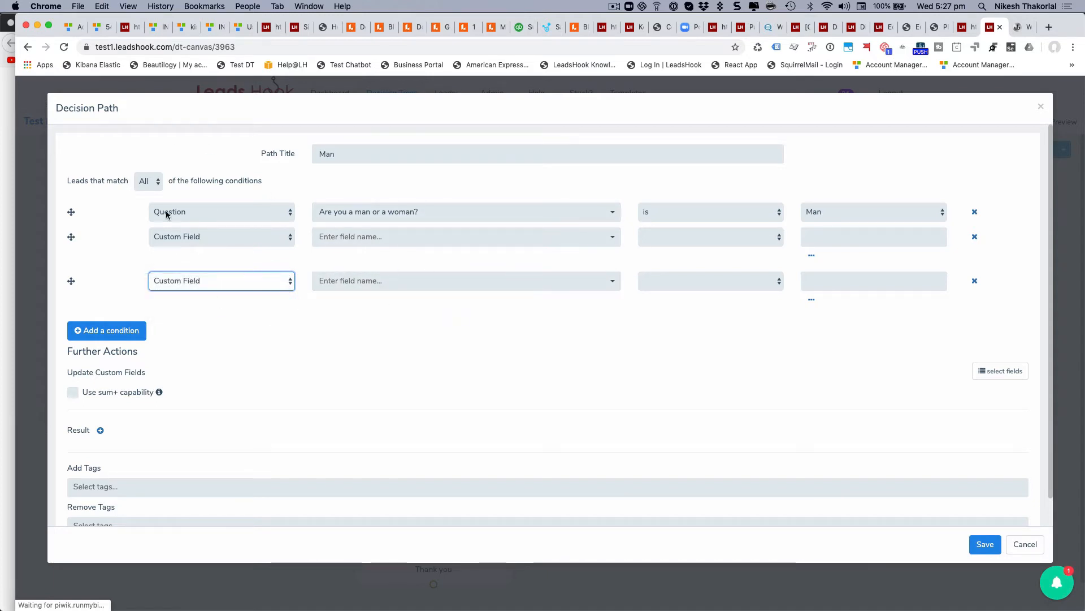
Keep the path matching All conditions, then discard the edits and leave the decision unsaved.
{"action": "left_click", "coordinate": [148, 181]}
{"action": "left_click", "coordinate": [169, 160]}
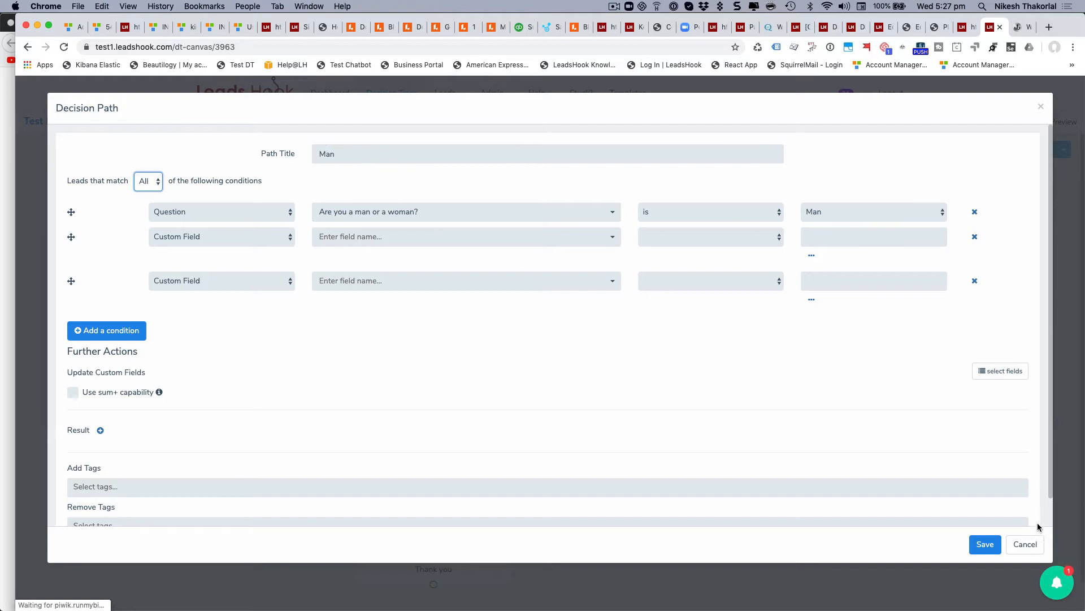
{"action": "left_click", "coordinate": [1026, 544]}
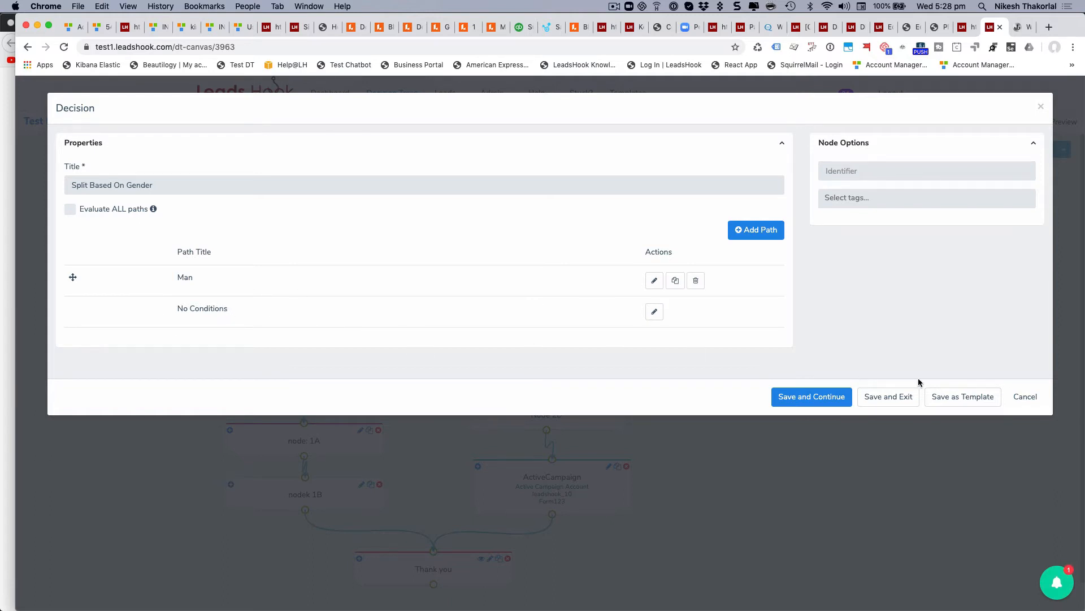
{"action": "left_click", "coordinate": [1037, 403]}
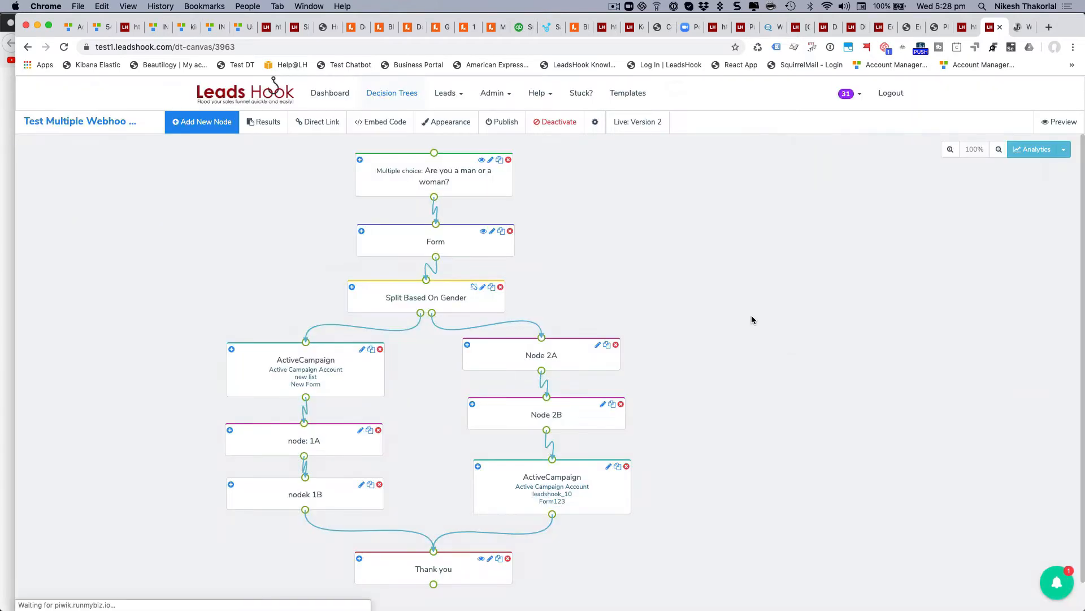
Browse the Add New Node list of node types and dismiss it without adding anything.
{"action": "scroll", "coordinate": [730, 311], "scroll_direction": "down", "scroll_amount": 1}
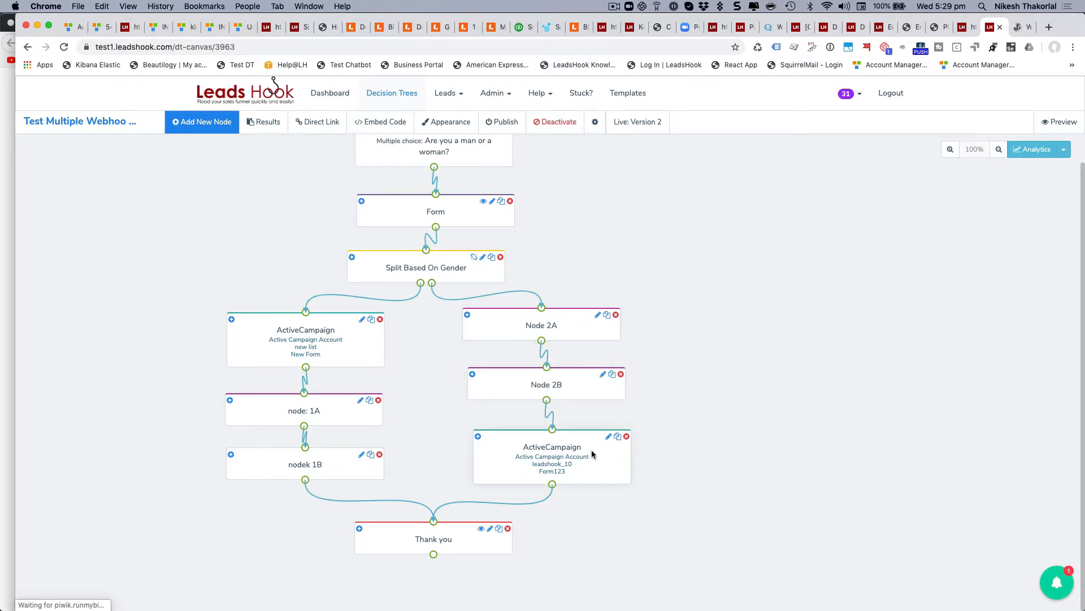
{"action": "left_click", "coordinate": [195, 130]}
{"action": "scroll", "coordinate": [128, 272], "scroll_direction": "down", "scroll_amount": 5}
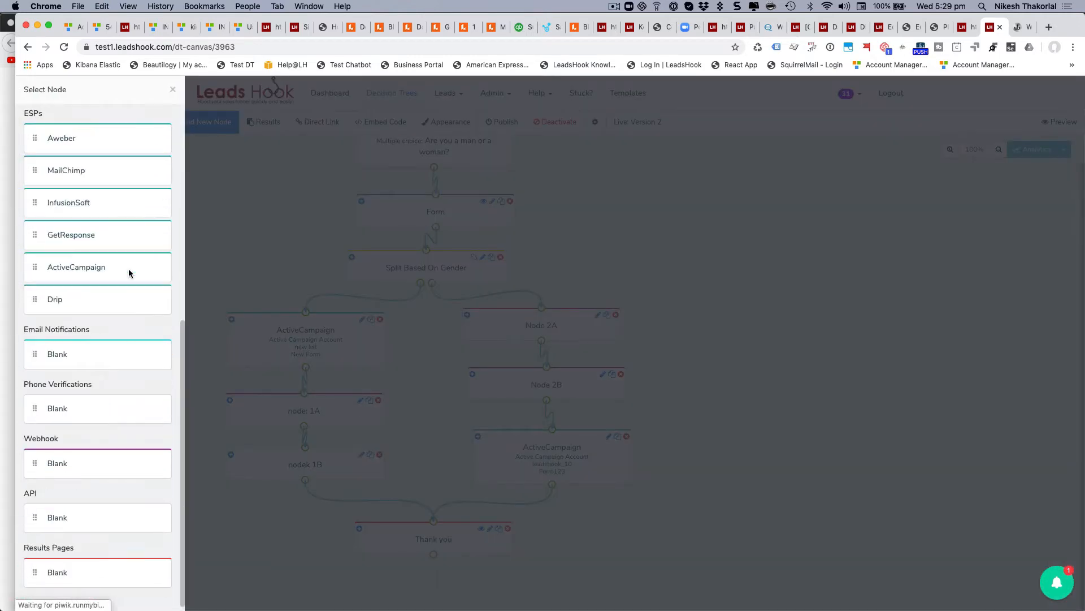
{"action": "scroll", "coordinate": [122, 281], "scroll_direction": "up", "scroll_amount": 2}
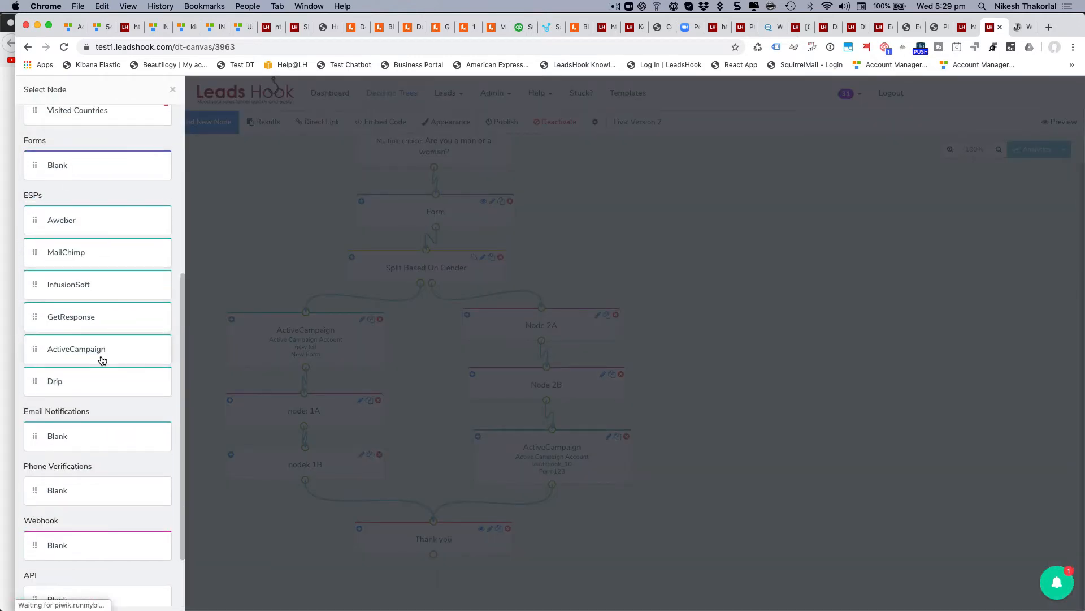
{"action": "scroll", "coordinate": [111, 354], "scroll_direction": "down", "scroll_amount": 3}
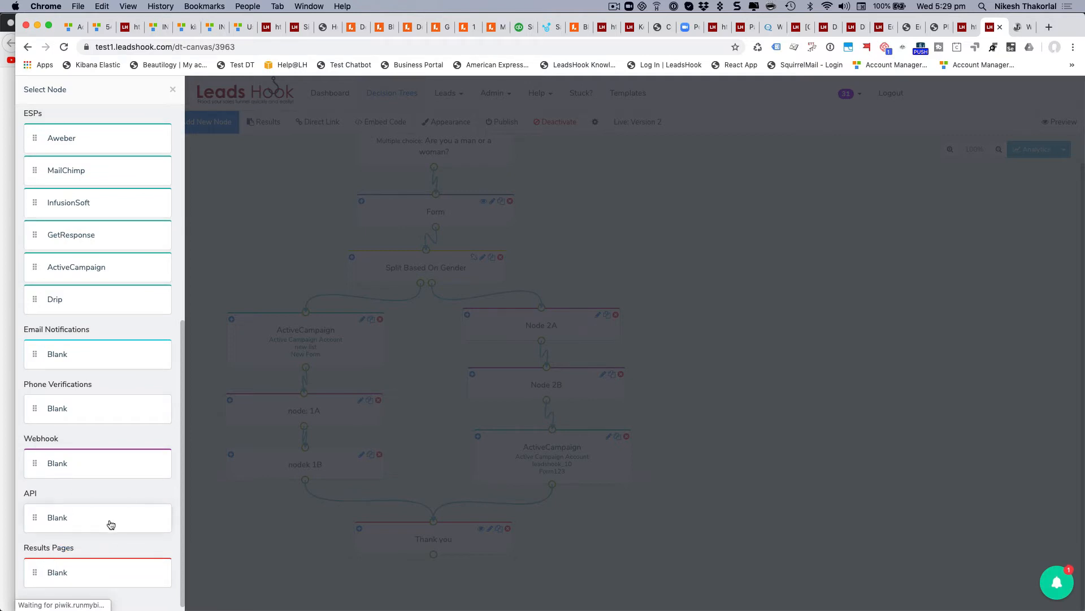
{"action": "left_click", "coordinate": [174, 90]}
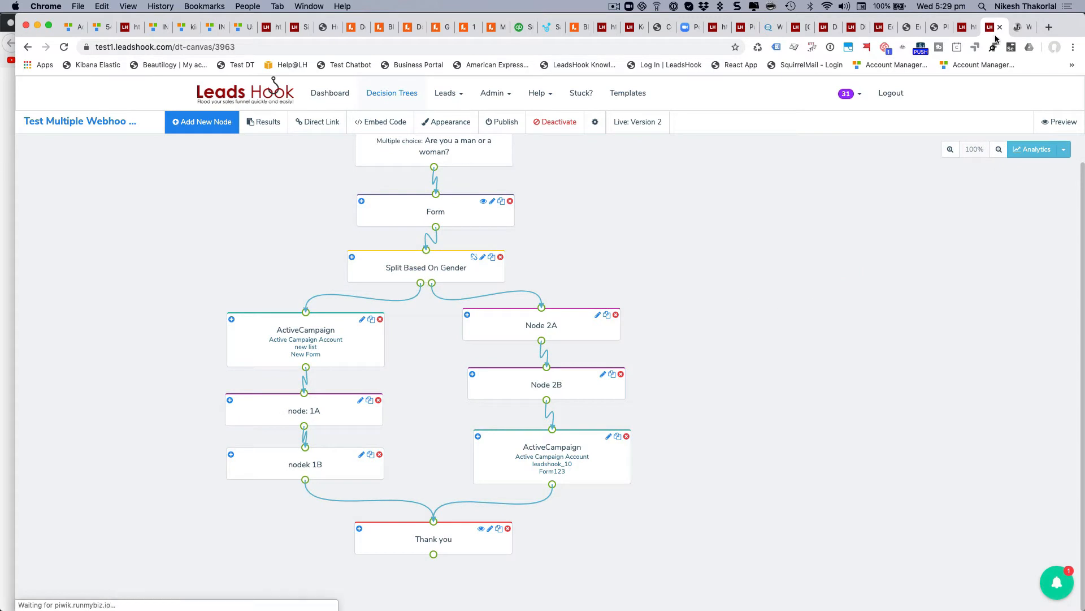
Review node2B's Female POST request on webhook.site, then go back to LeadsHook's node 1A webhook.
{"action": "left_click", "coordinate": [1017, 27]}
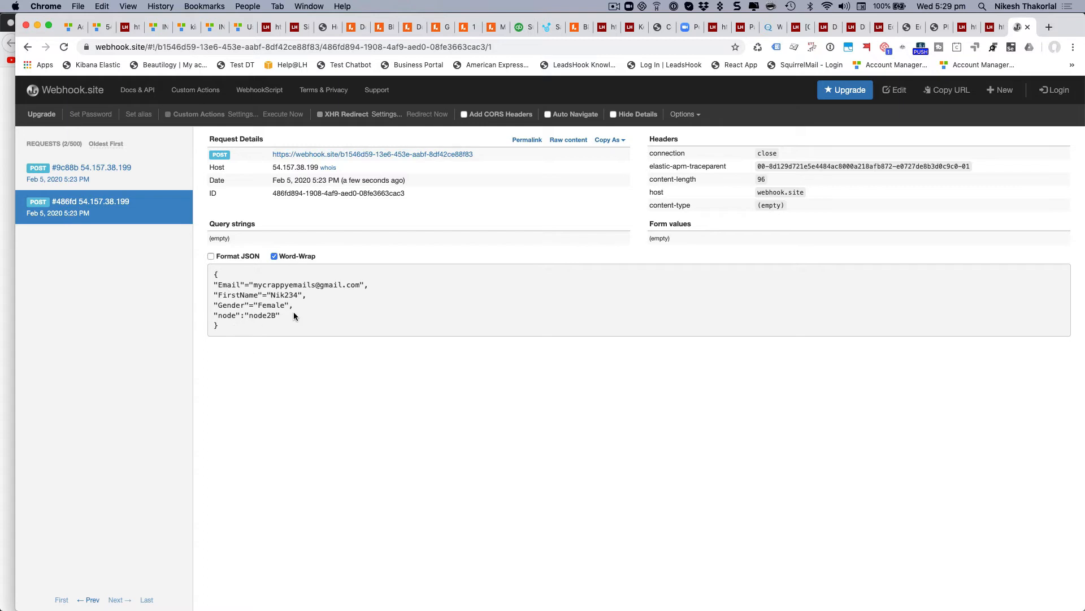
{"action": "left_click", "coordinate": [996, 28]}
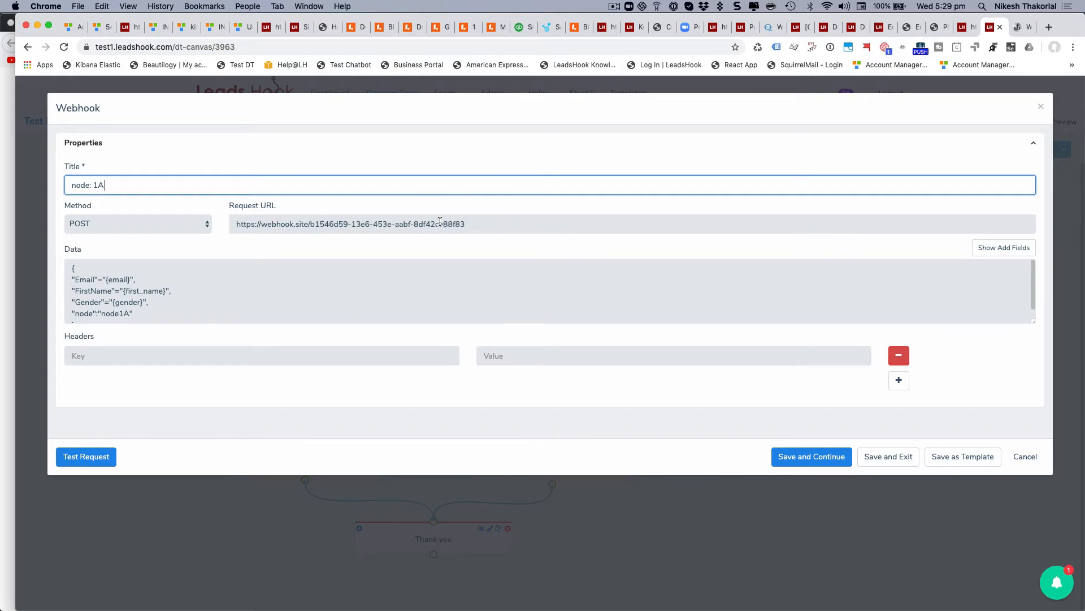
Make node 1A's Data box taller to show the full email, first name, gender and node payload, and start a test request.
{"action": "left_click", "coordinate": [1020, 27]}
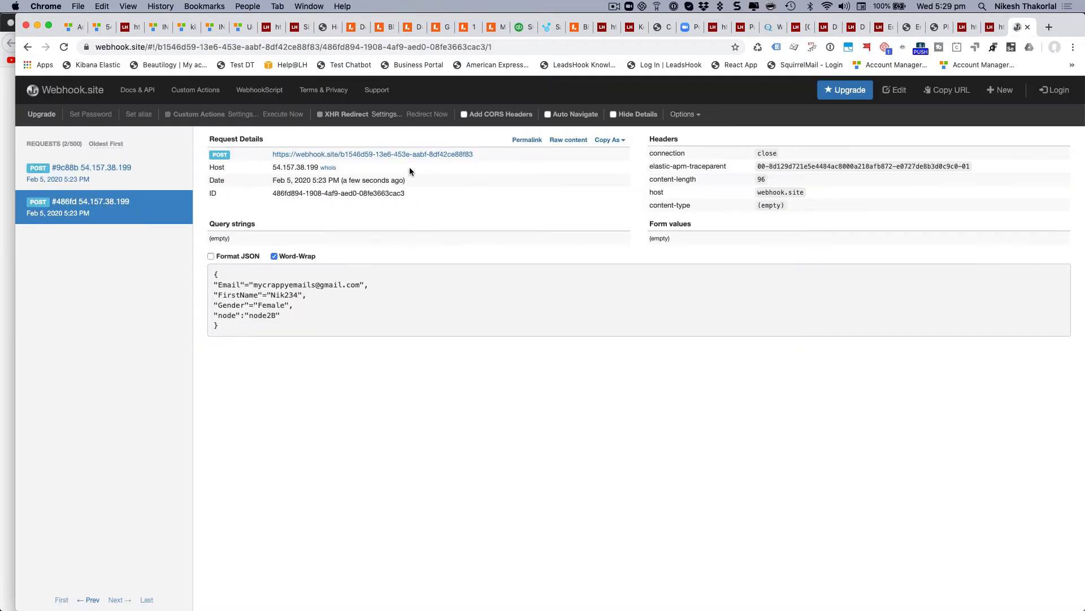
{"action": "left_click", "coordinate": [994, 29]}
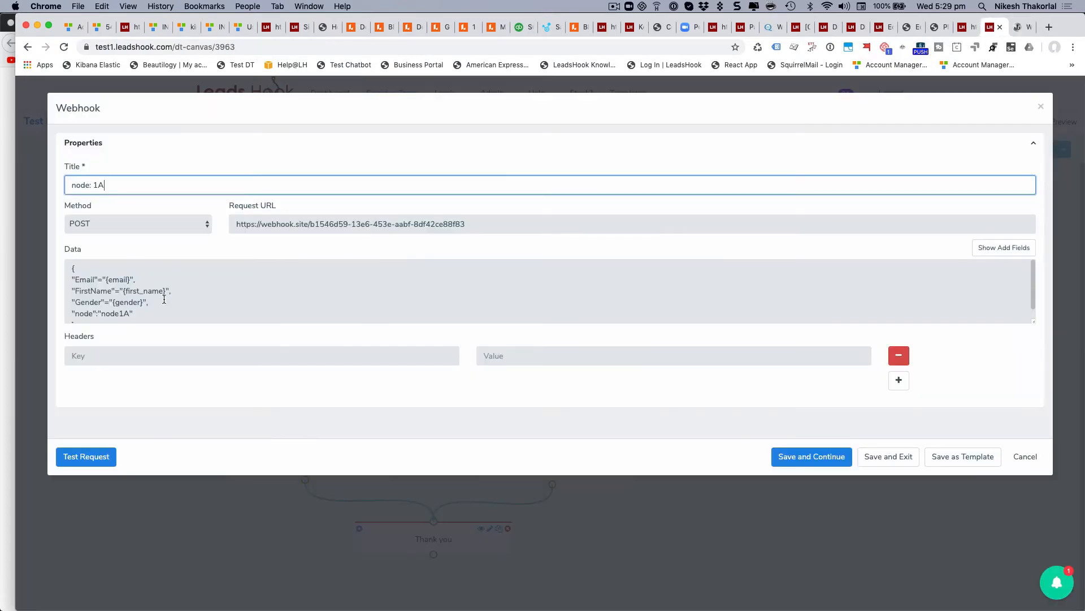
{"action": "scroll", "coordinate": [141, 291], "scroll_direction": "down", "scroll_amount": 1}
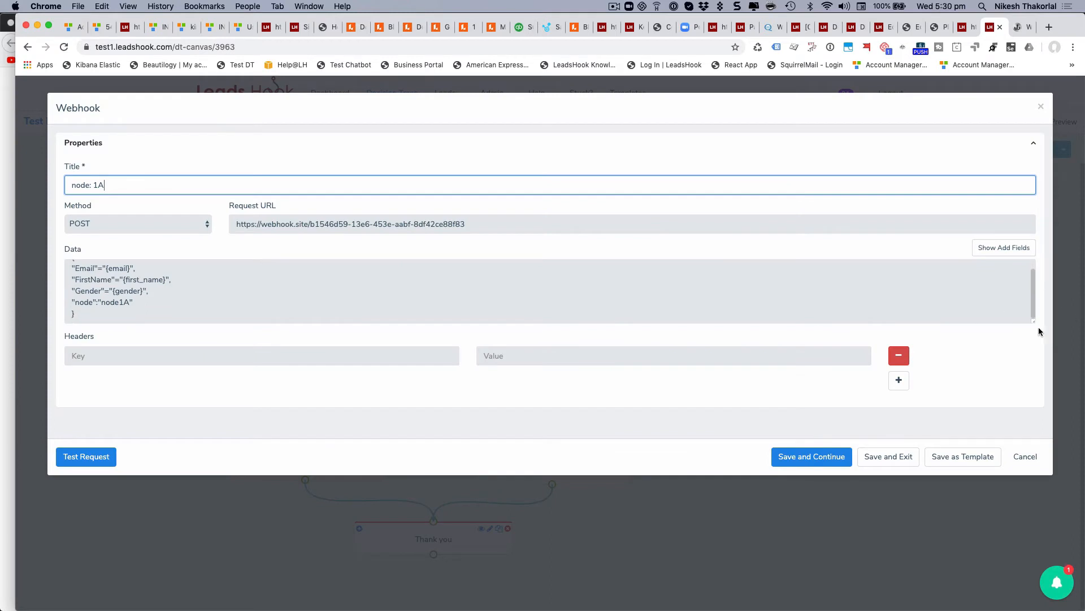
{"action": "left_click_drag", "start_coordinate": [1033, 323], "coordinate": [1032, 376]}
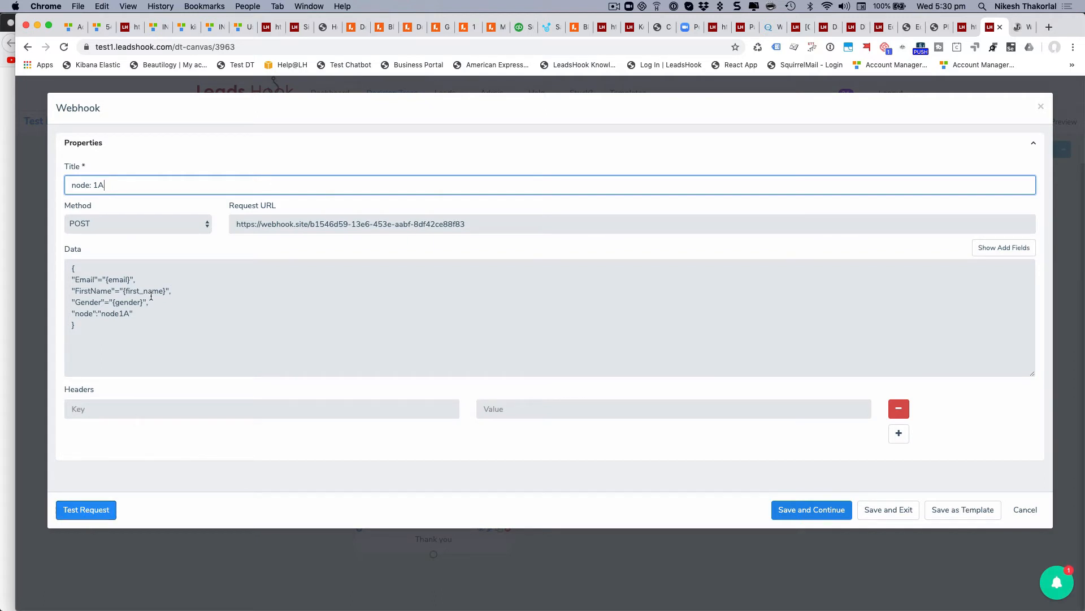
{"action": "left_click", "coordinate": [86, 514]}
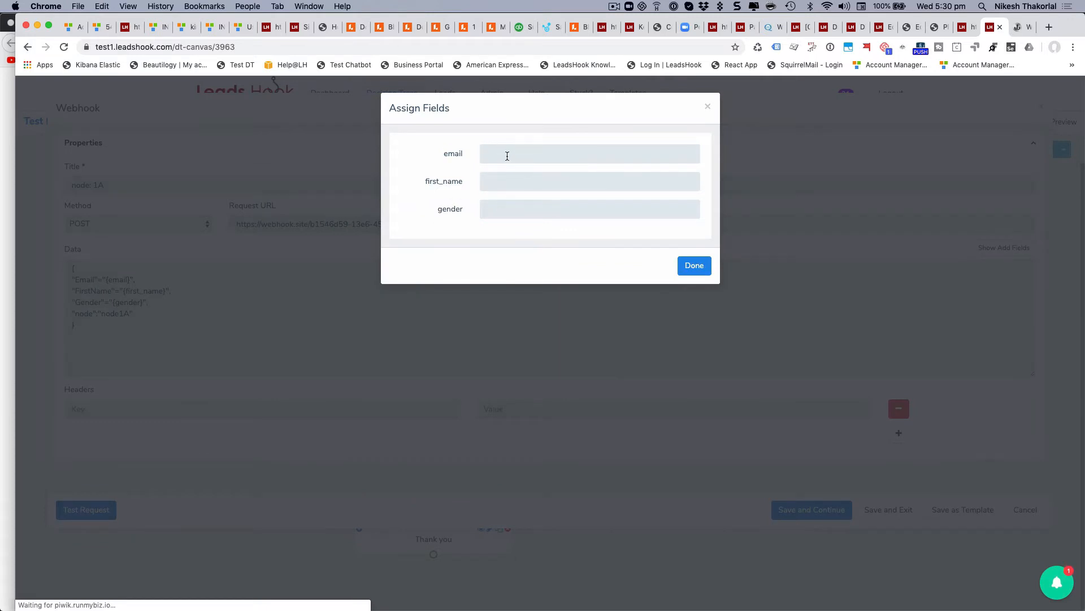
Enter a test email, a first name and gender 'weoeoeoe', then send the test request.
{"action": "left_click", "coordinate": [507, 156]}
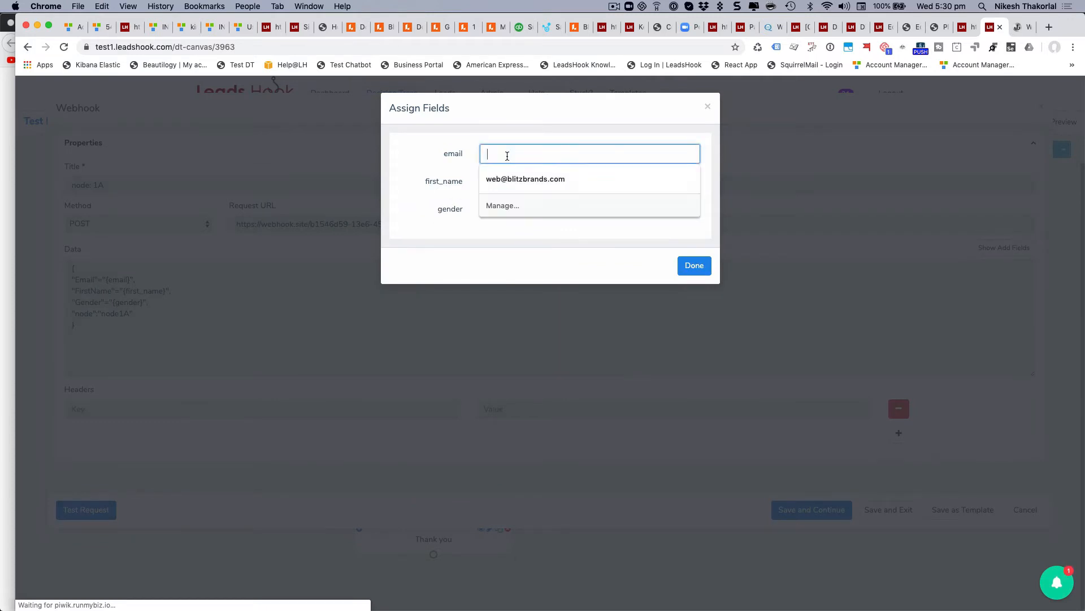
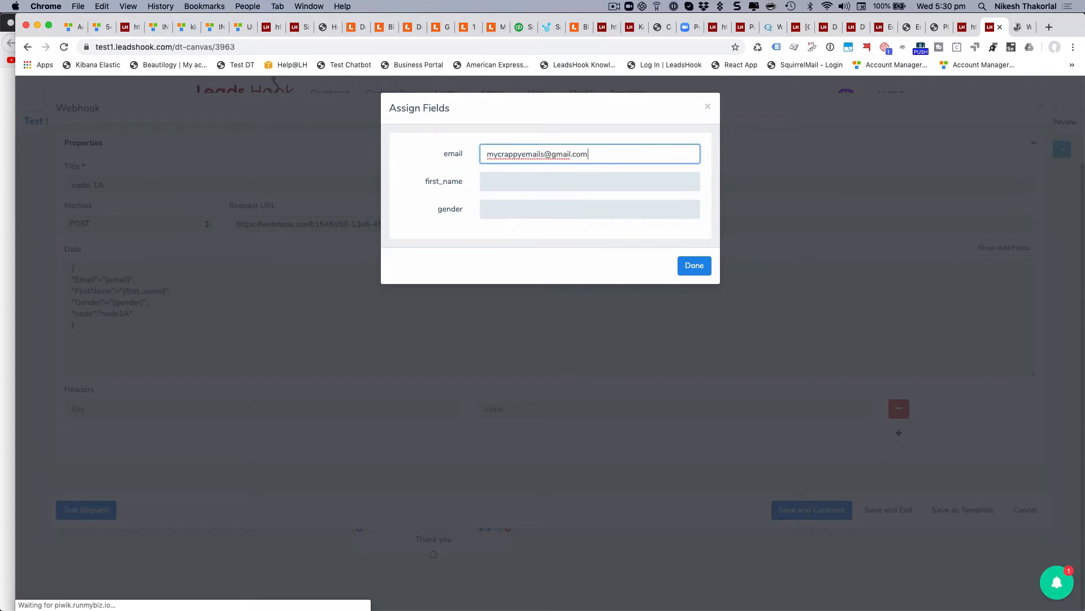
{"action": "left_click", "coordinate": [590, 181]}
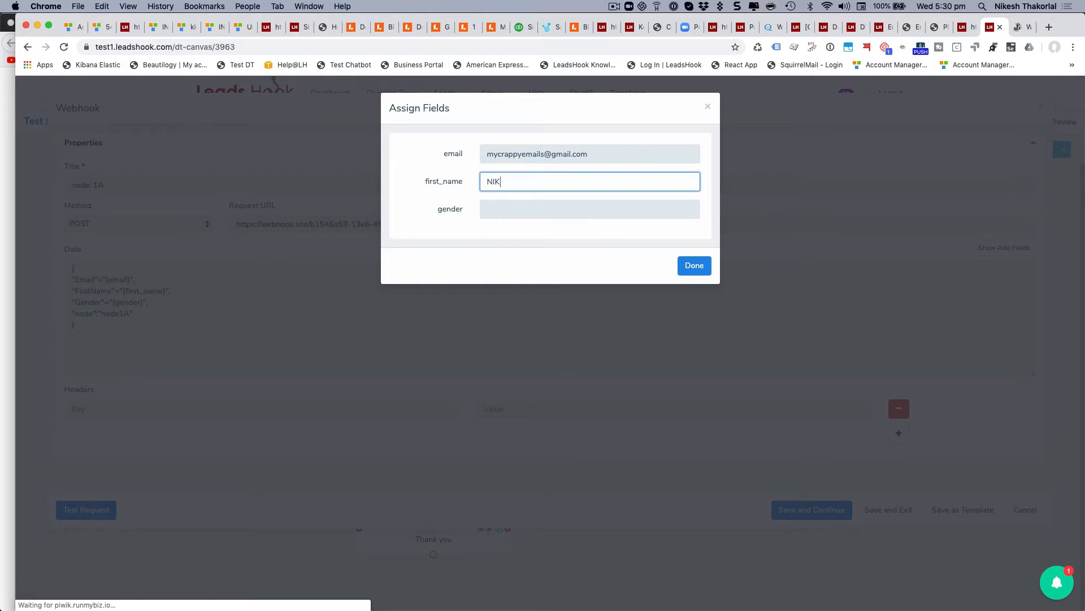
{"action": "type", "text": "NIK1234"}
{"action": "left_click", "coordinate": [509, 212]}
{"action": "type", "text": "Wh"}
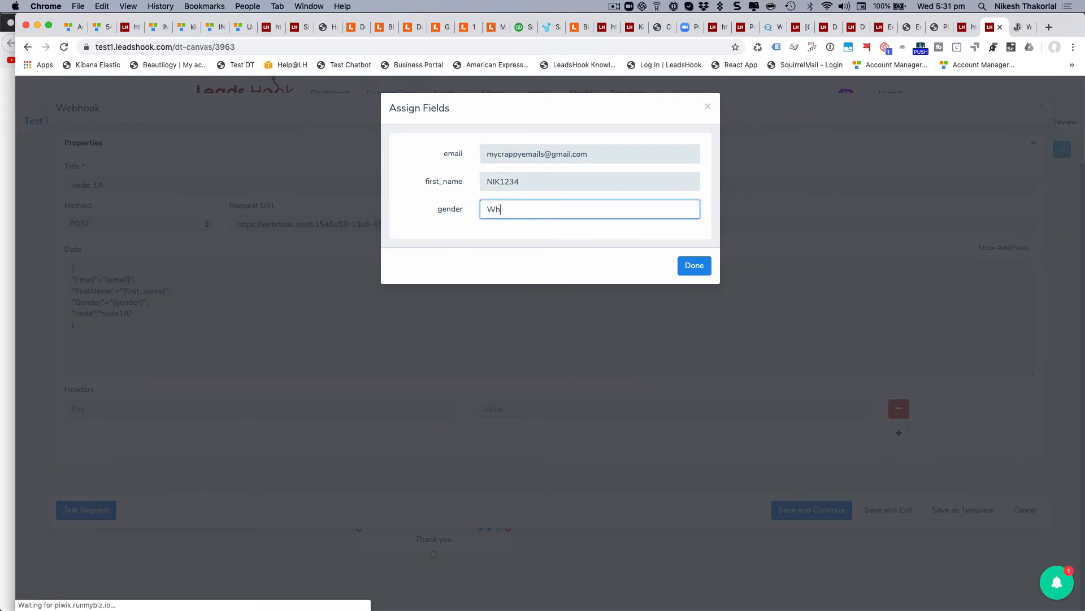
{"action": "key", "text": "BackSpace"}
{"action": "key", "text": "BackSpace"}
{"action": "key", "text": "BackSpace"}
{"action": "key", "text": "BackSpace"}
{"action": "key", "text": "BackSpace"}
{"action": "key", "text": "BackSpace"}
{"action": "type", "text": "weoeoeoe"}
{"action": "left_click", "coordinate": [700, 266]}
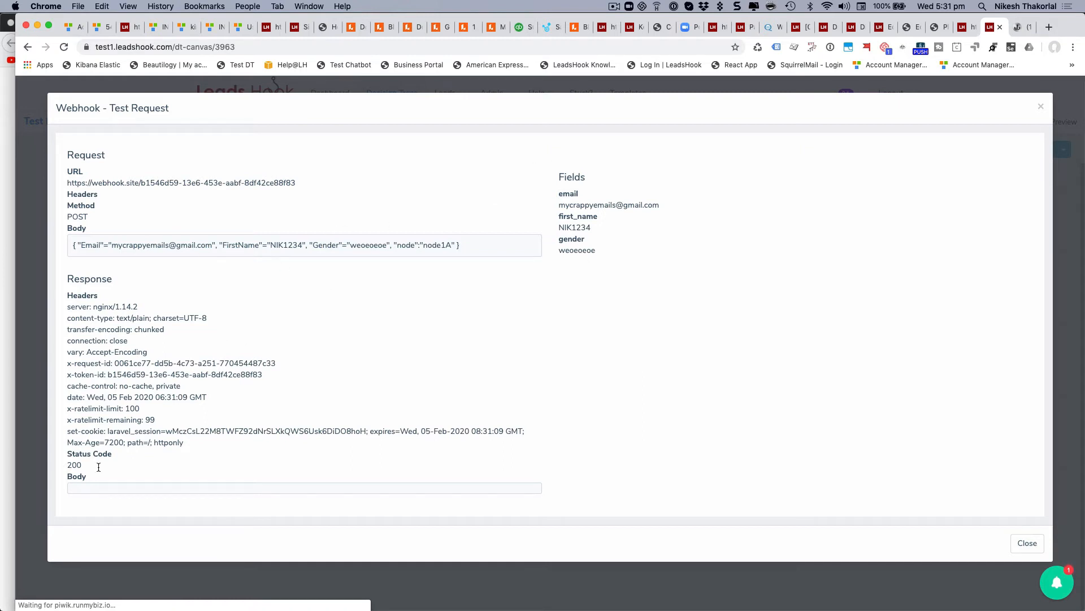
Confirm the test returned status 200 and check webhook.site for the new request.
{"action": "left_click_drag", "start_coordinate": [88, 469], "coordinate": [65, 462]}
{"action": "left_click", "coordinate": [1020, 26]}
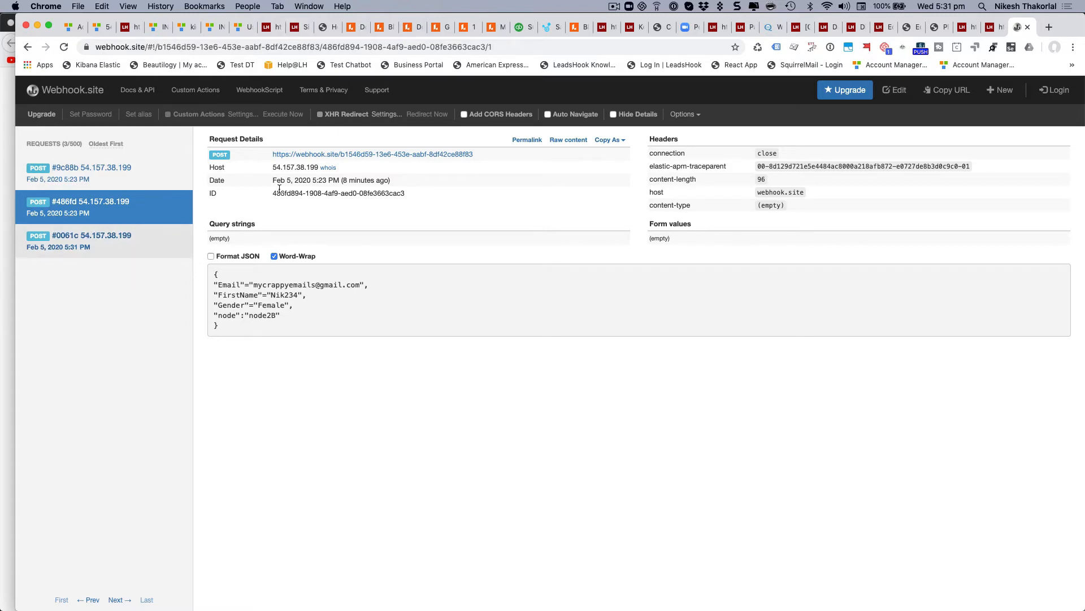
{"action": "left_click", "coordinate": [146, 245]}
{"action": "left_click_drag", "start_coordinate": [259, 330], "coordinate": [175, 270]}
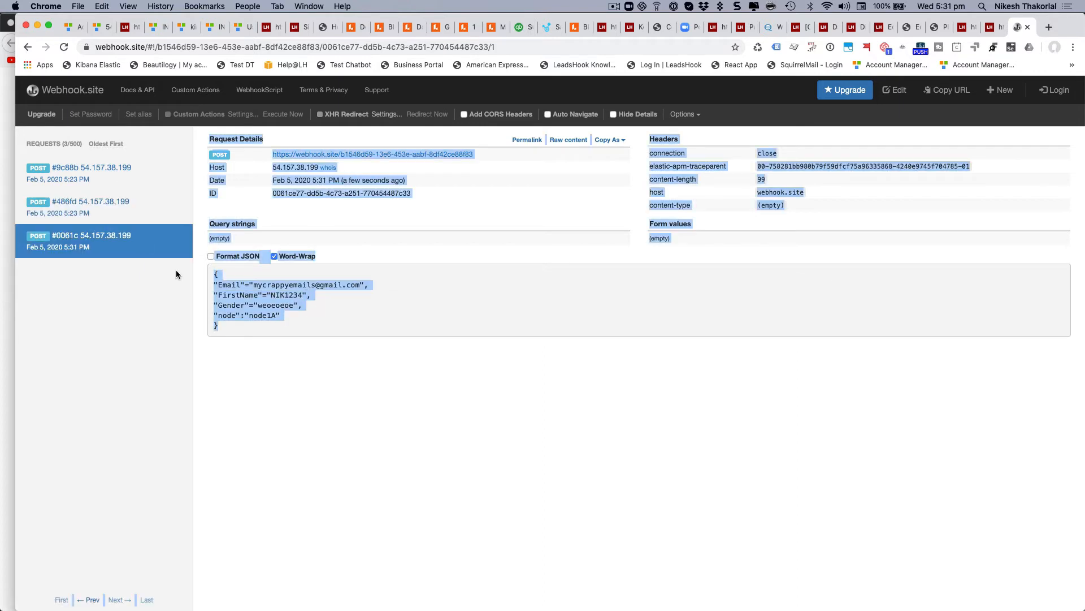
{"action": "left_click_drag", "start_coordinate": [242, 331], "coordinate": [218, 294]}
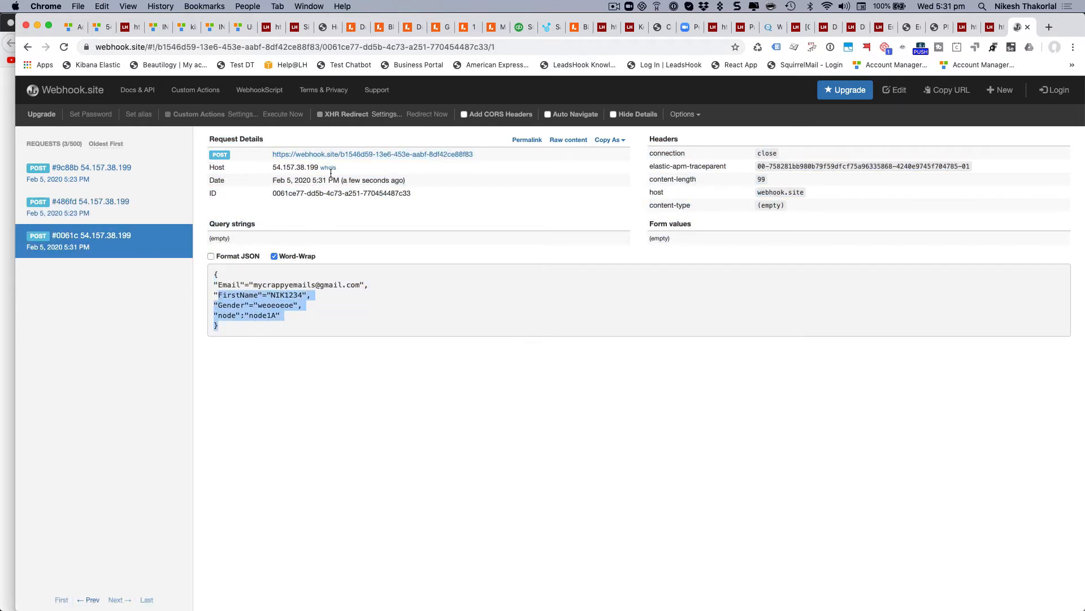
{"action": "left_click", "coordinate": [994, 27]}
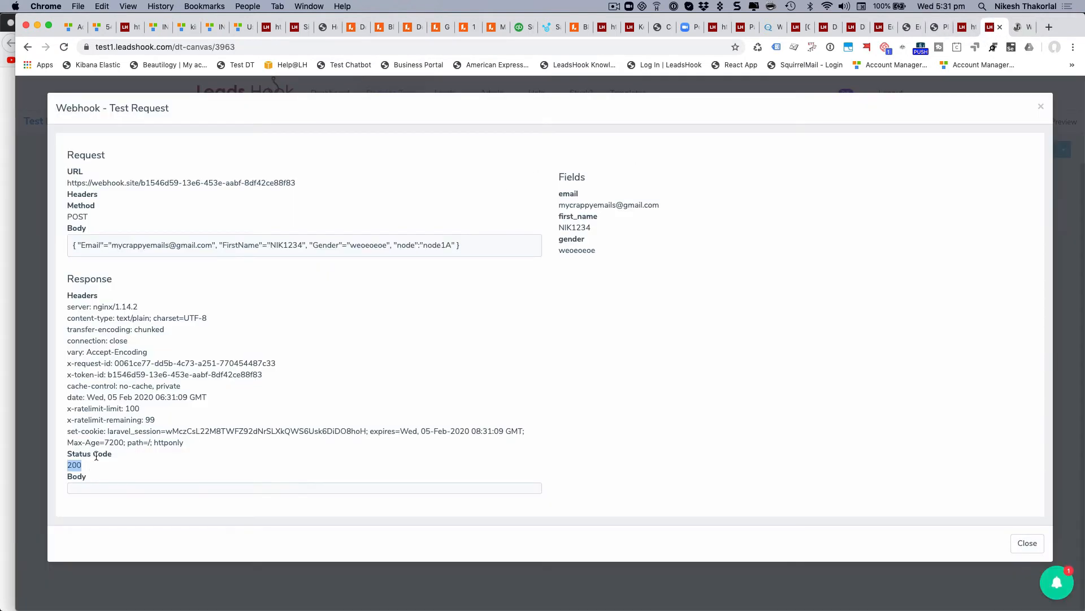
{"action": "left_click", "coordinate": [1020, 27]}
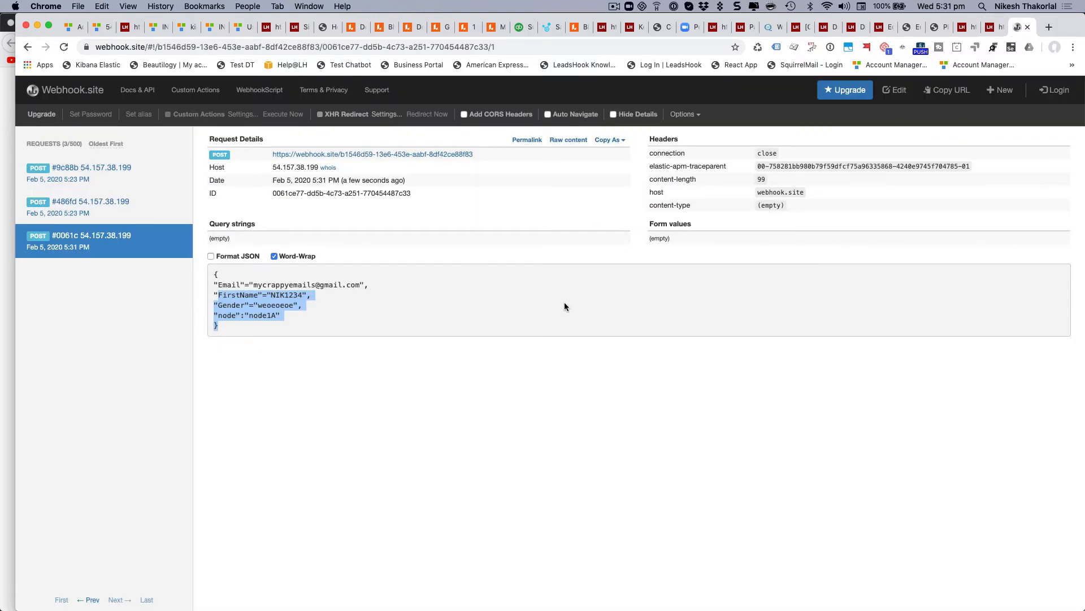
{"action": "left_click", "coordinate": [998, 32]}
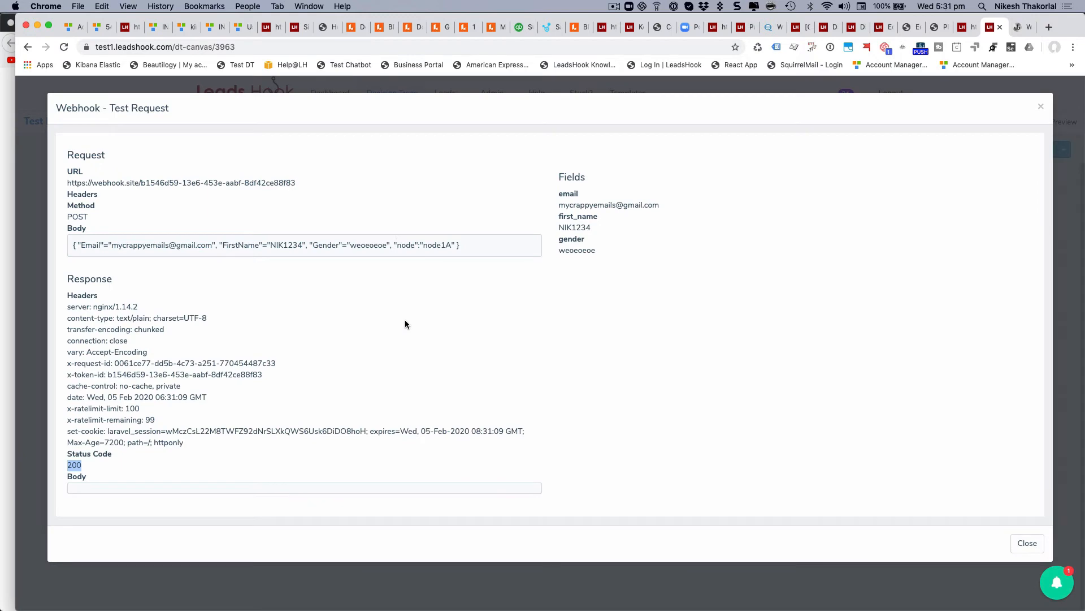
Close the webhook test and node unsaved, then review the ActiveCampaign node, keeping Active Campaign Account and New Form.
{"action": "left_click", "coordinate": [1027, 543]}
{"action": "left_click", "coordinate": [1026, 511]}
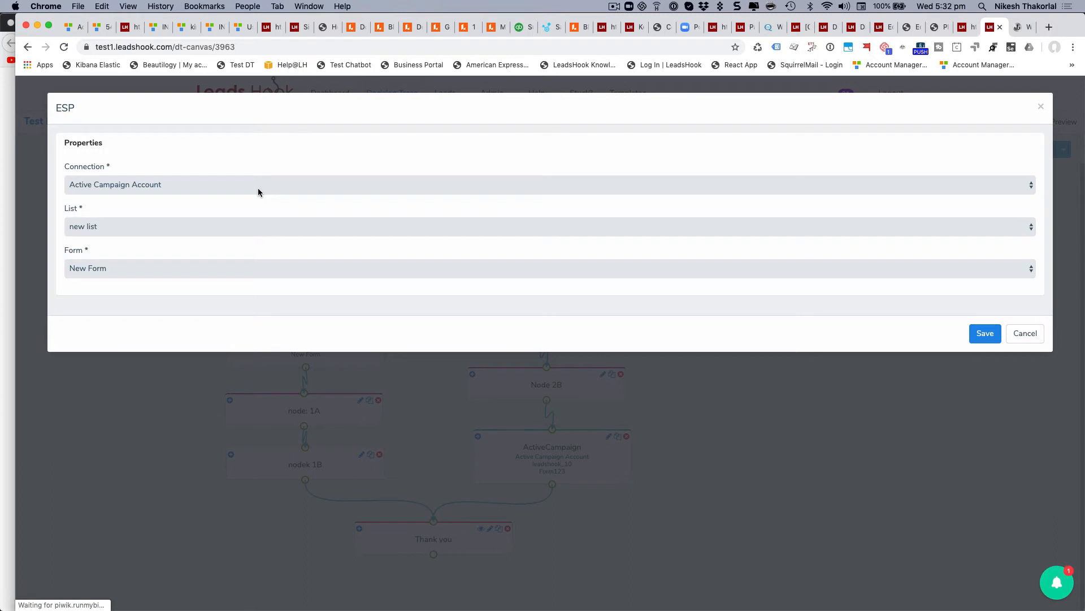
{"action": "left_click", "coordinate": [257, 188]}
{"action": "left_click", "coordinate": [262, 167]}
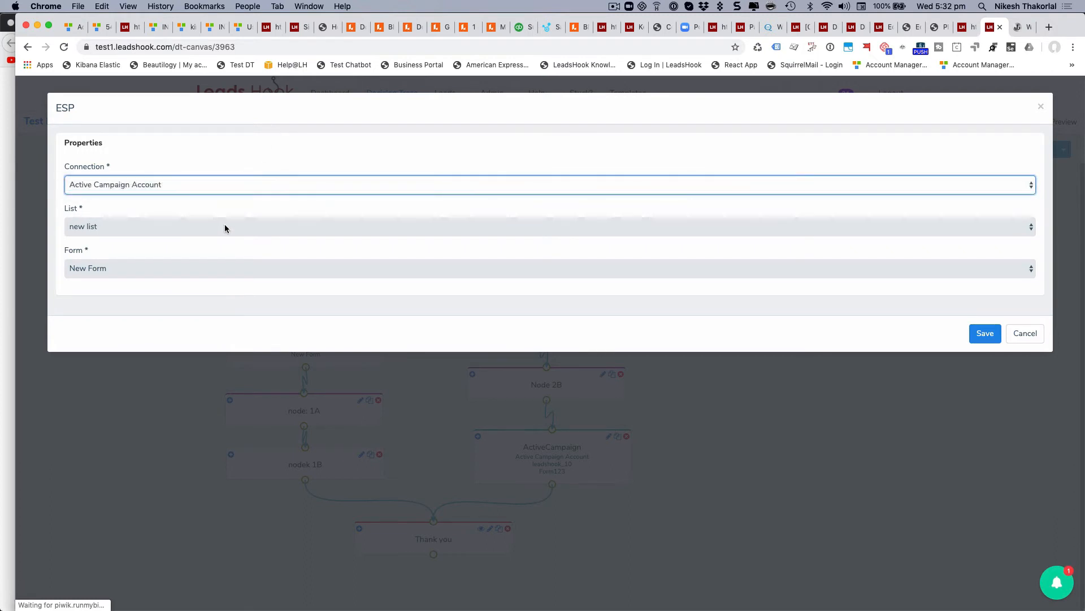
{"action": "left_click", "coordinate": [218, 266]}
{"action": "left_click", "coordinate": [218, 267]}
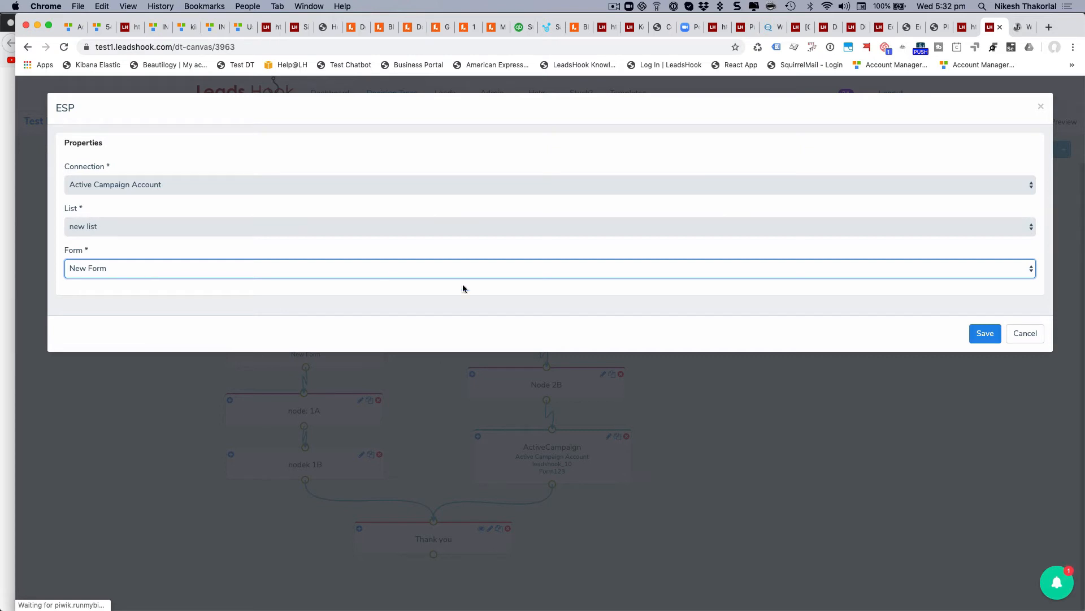
{"action": "left_click", "coordinate": [1027, 337]}
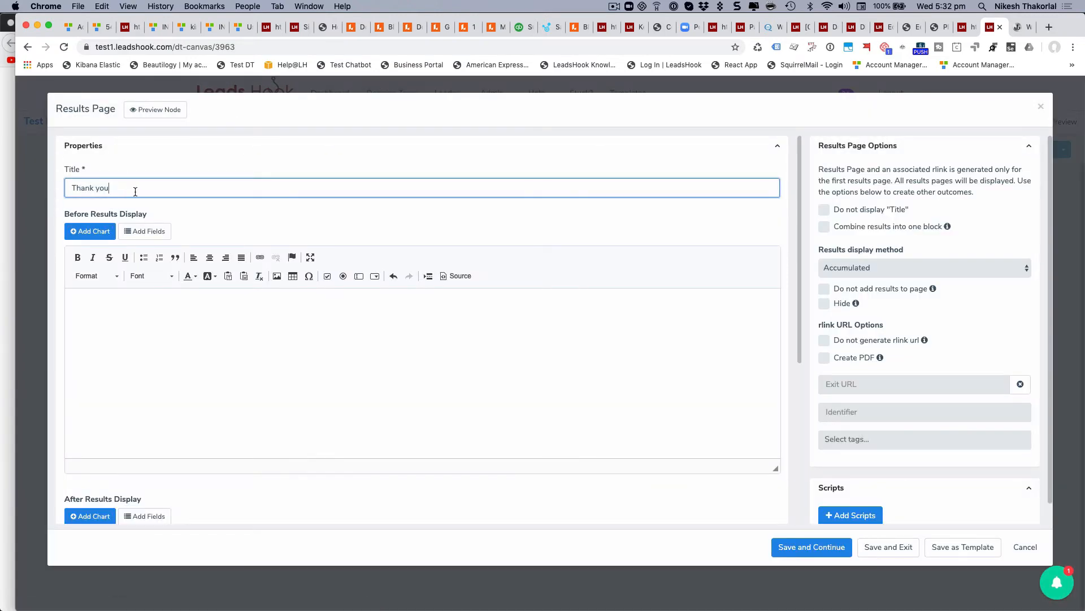
{"action": "left_click", "coordinate": [850, 380]}
{"action": "left_click", "coordinate": [856, 410]}
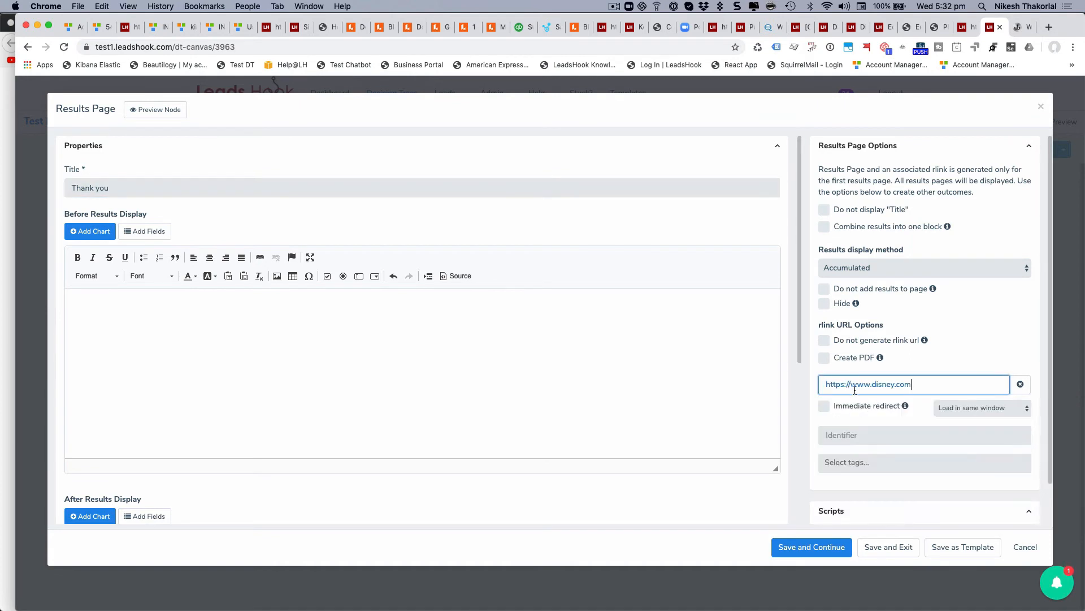
{"action": "left_click", "coordinate": [824, 406]}
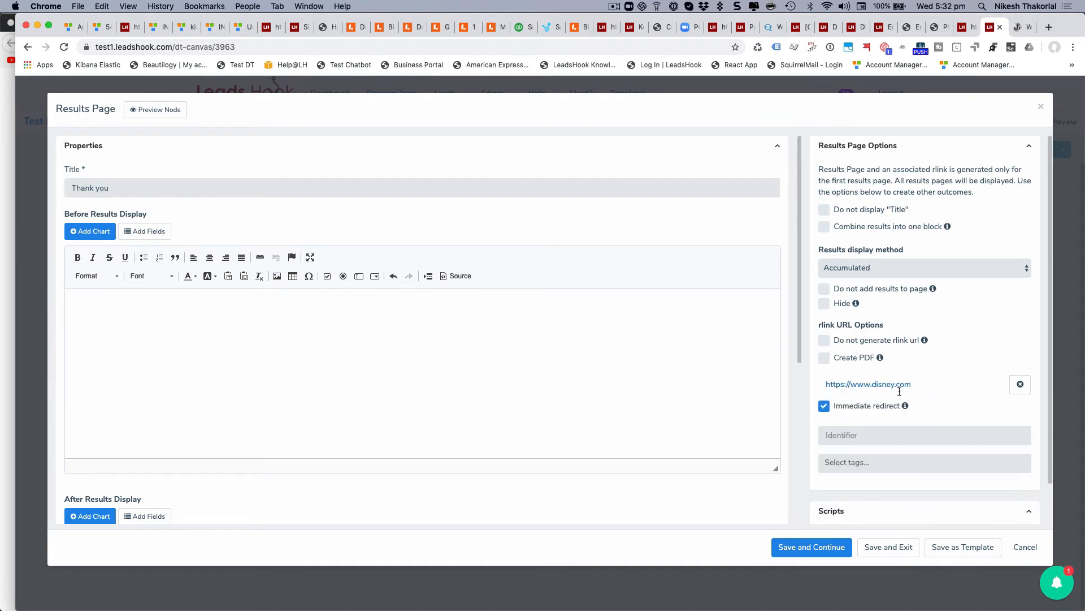
Swap in the longer exit URL with first_name parameters, inspect its amount_saved_high placeholder, then cancel.
{"action": "left_click", "coordinate": [915, 384]}
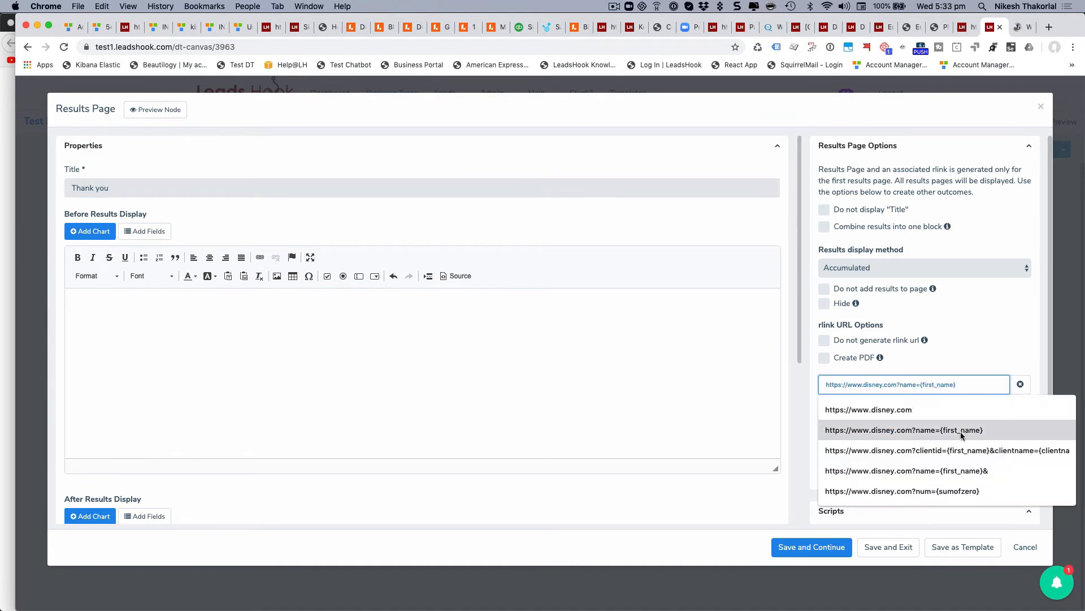
{"action": "left_click", "coordinate": [961, 450]}
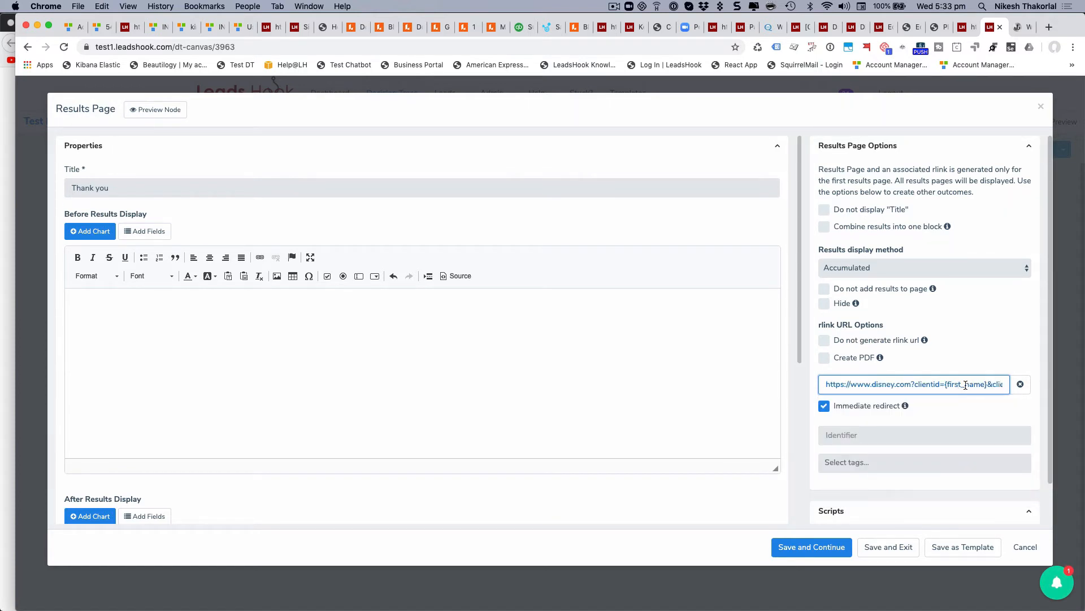
{"action": "left_click_drag", "start_coordinate": [965, 385], "coordinate": [1029, 388]}
{"action": "left_click", "coordinate": [921, 383]}
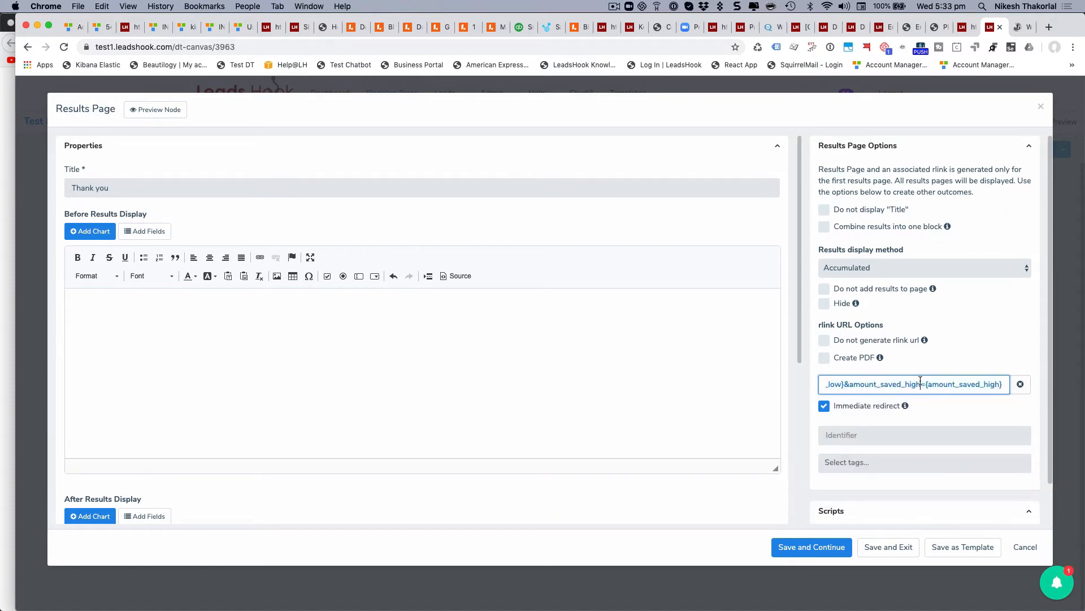
{"action": "triple_click", "coordinate": [958, 387]}
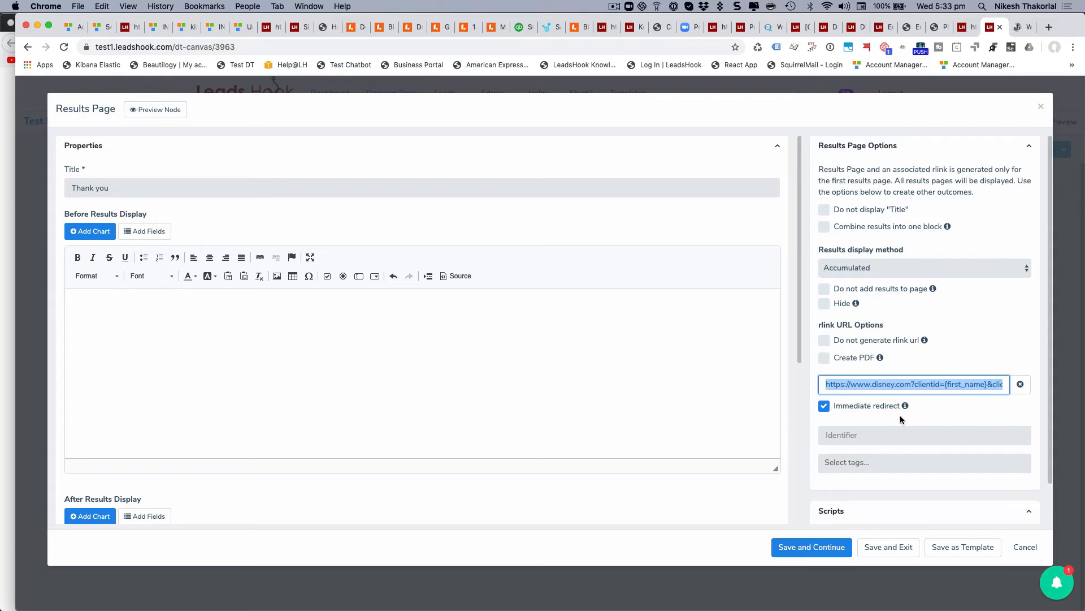
{"action": "left_click", "coordinate": [961, 387]}
{"action": "key", "text": "super+Right"}
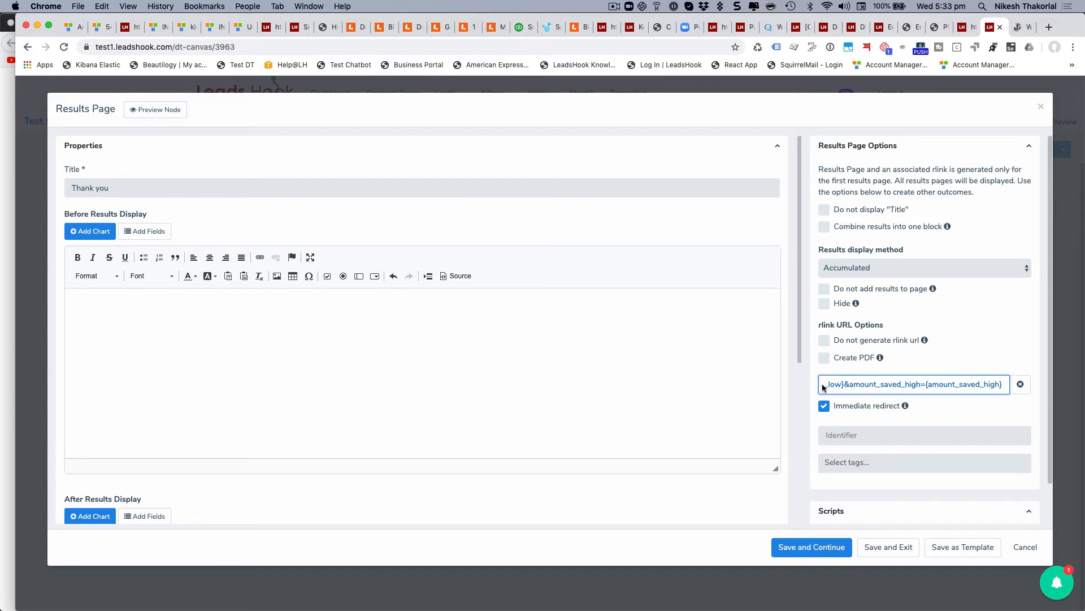
{"action": "left_click_drag", "start_coordinate": [850, 384], "coordinate": [996, 384]}
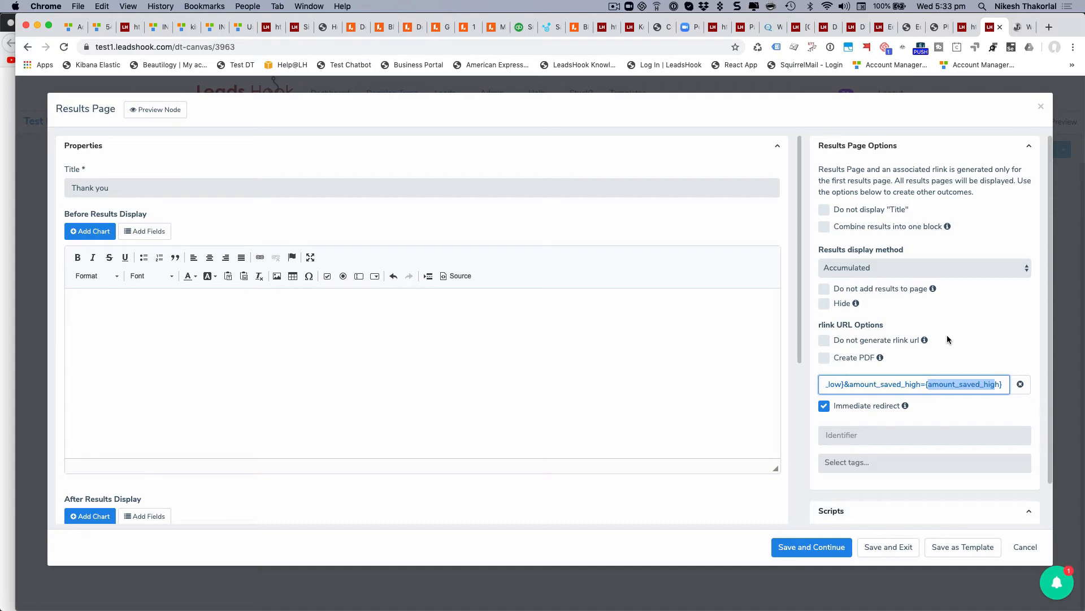
{"action": "left_click", "coordinate": [1028, 549]}
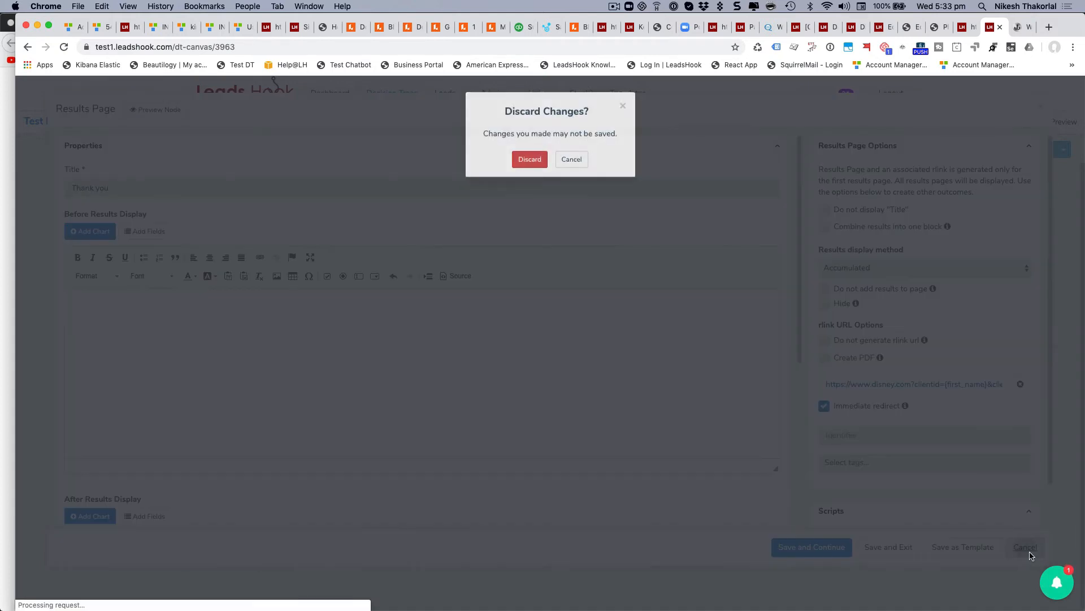
Discard the Thank you page edits and scroll the canvas over both gender branches ending at Thank you.
{"action": "left_click", "coordinate": [530, 160]}
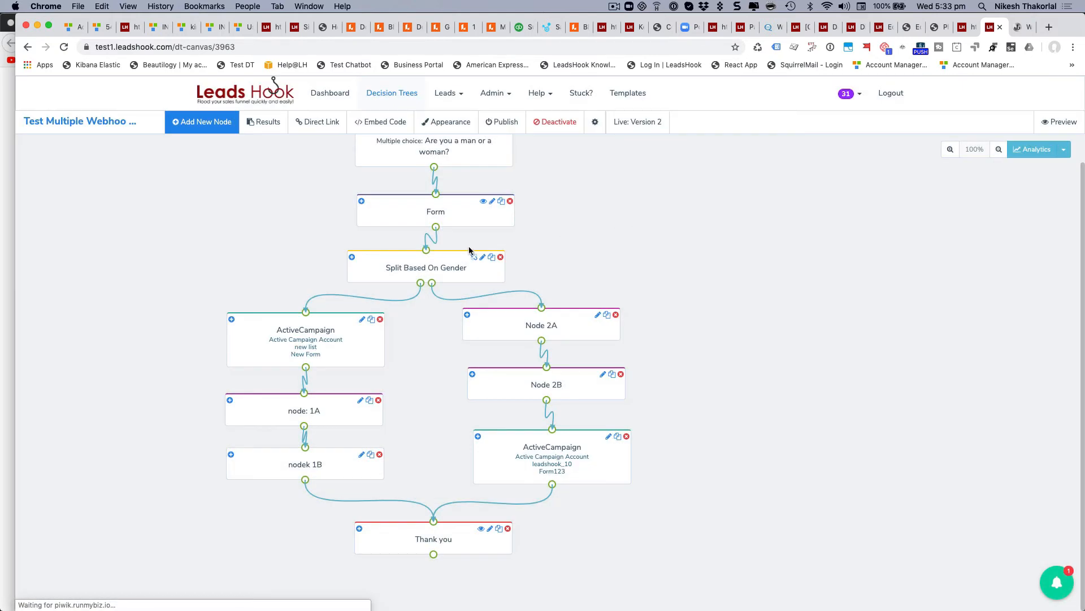
{"action": "scroll", "coordinate": [356, 221], "scroll_direction": "up", "scroll_amount": 1}
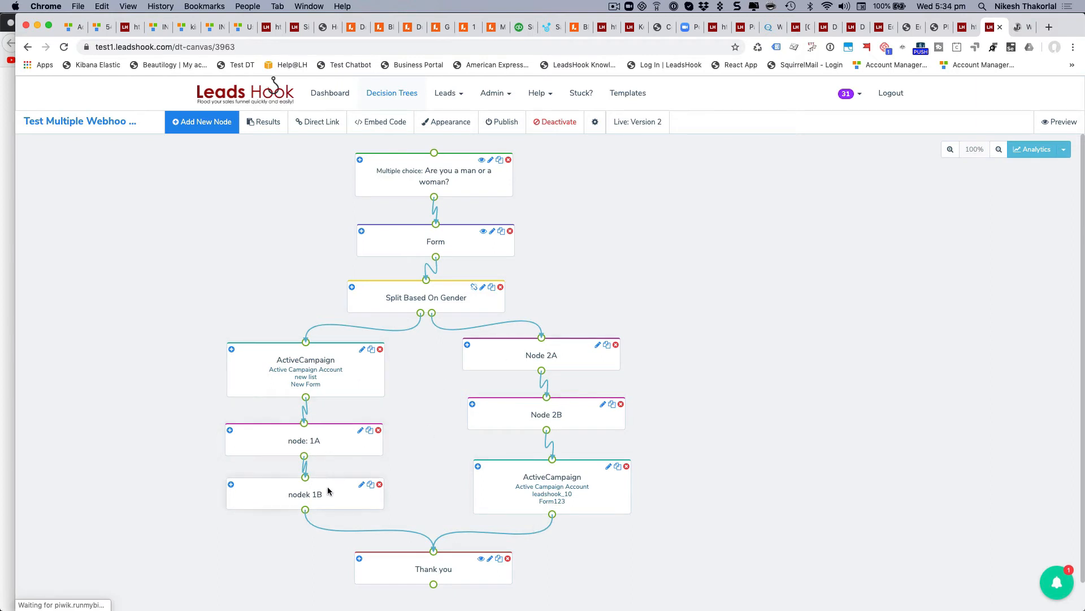
{"action": "scroll", "coordinate": [707, 347], "scroll_direction": "down", "scroll_amount": 1}
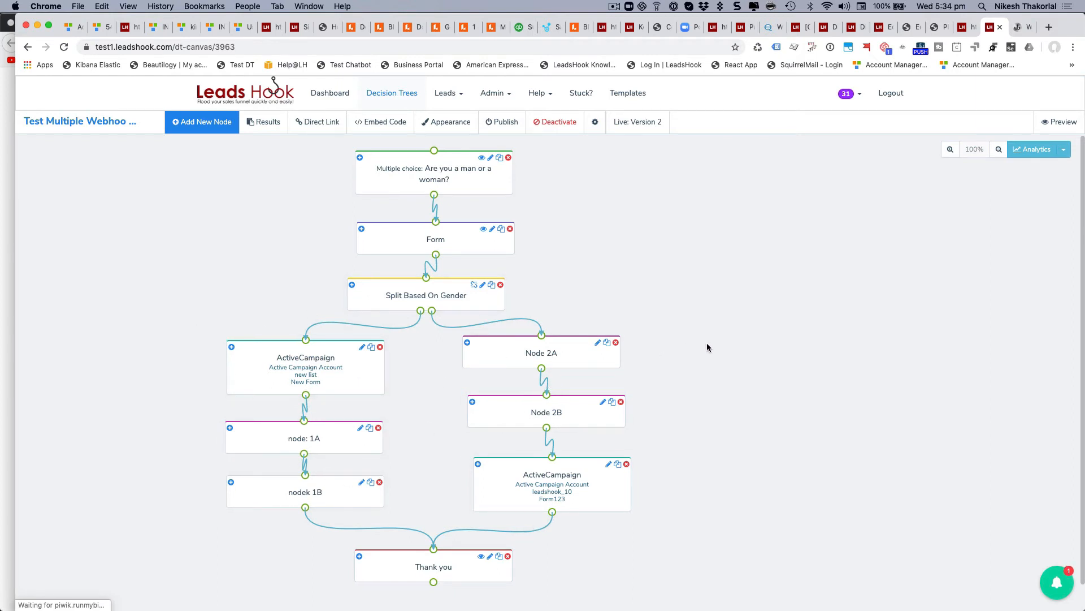
{"action": "scroll", "coordinate": [706, 347], "scroll_direction": "down", "scroll_amount": 2}
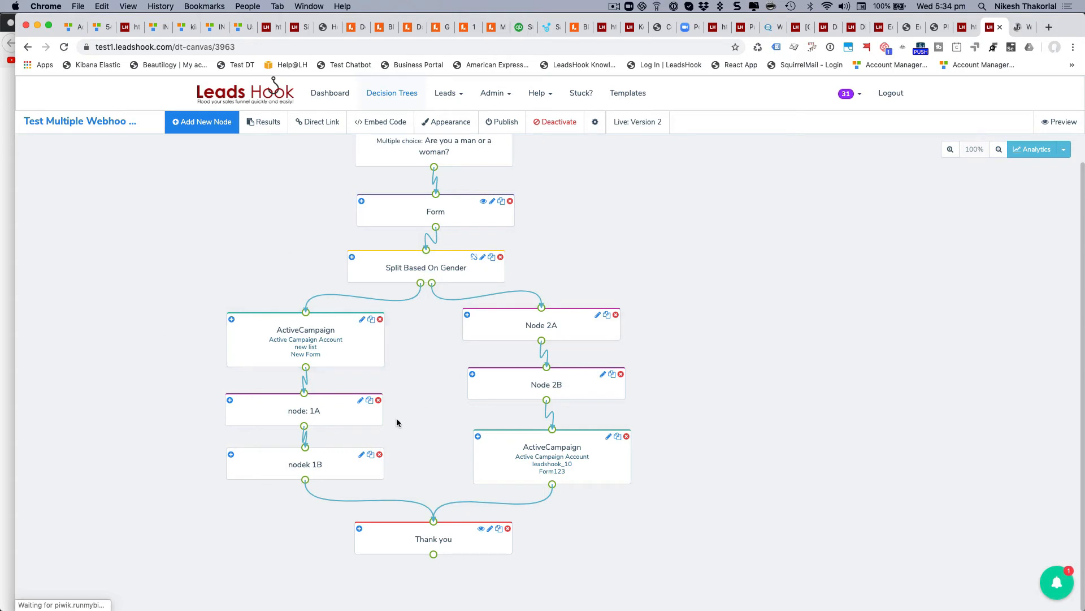
{"action": "scroll", "coordinate": [397, 422], "scroll_direction": "up", "scroll_amount": 1}
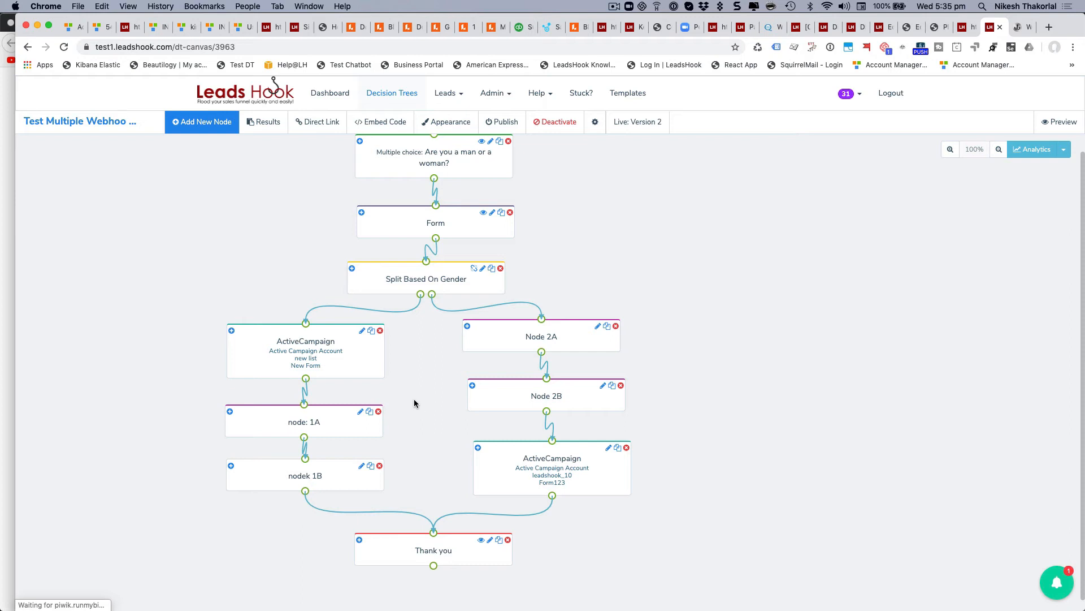
{"action": "scroll", "coordinate": [413, 407], "scroll_direction": "up", "scroll_amount": 1}
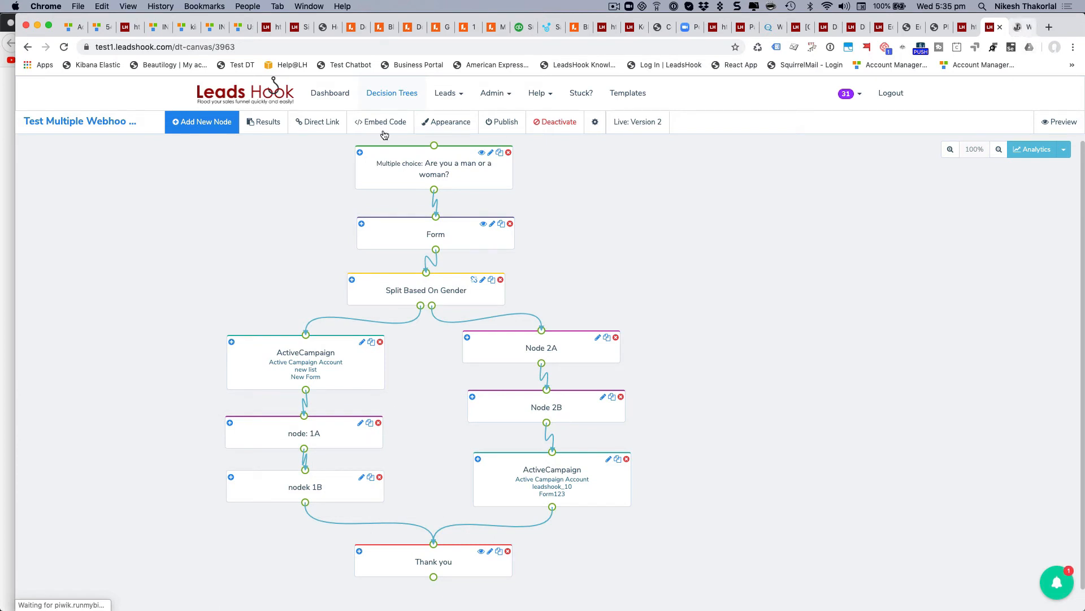
On webhook.site, delete request #0061c, check the node2A and node2B Female requests, then return to LeadsHook.
{"action": "key", "text": "ctrl+Tab"}
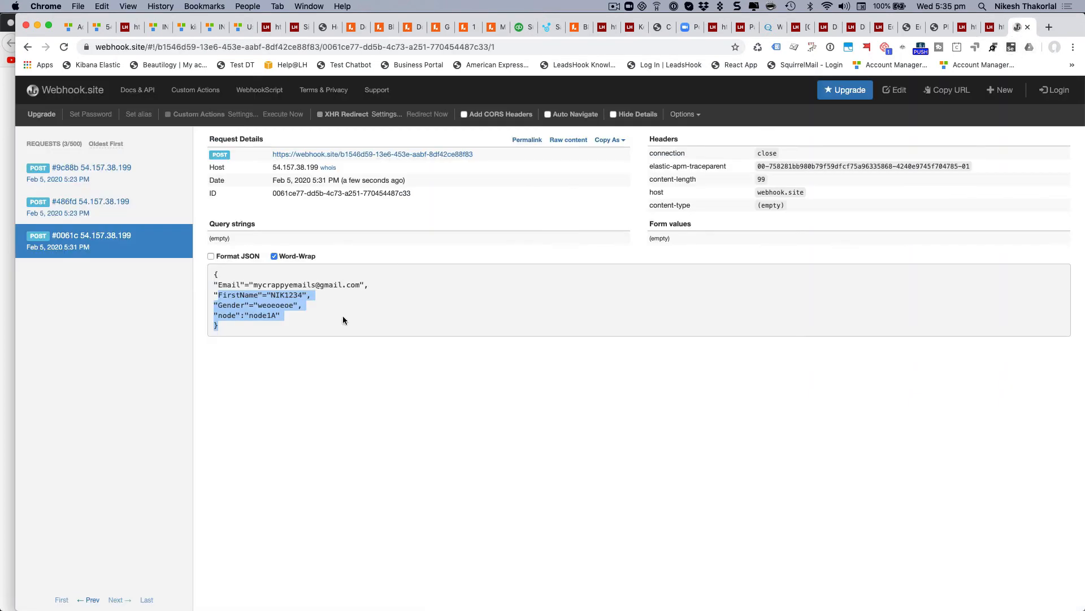
{"action": "left_click", "coordinate": [181, 241]}
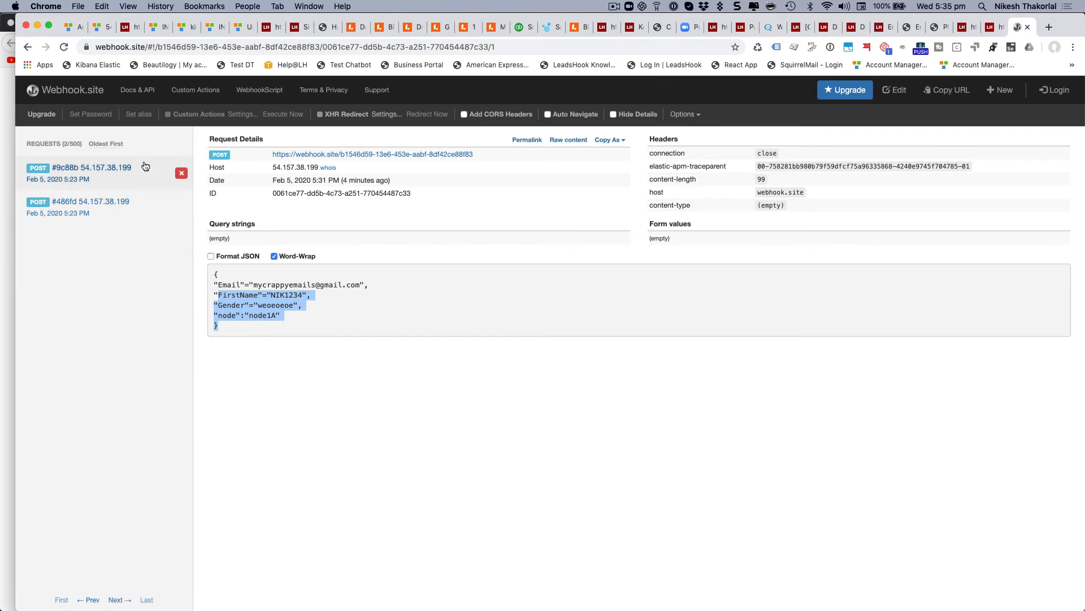
{"action": "left_click", "coordinate": [149, 179]}
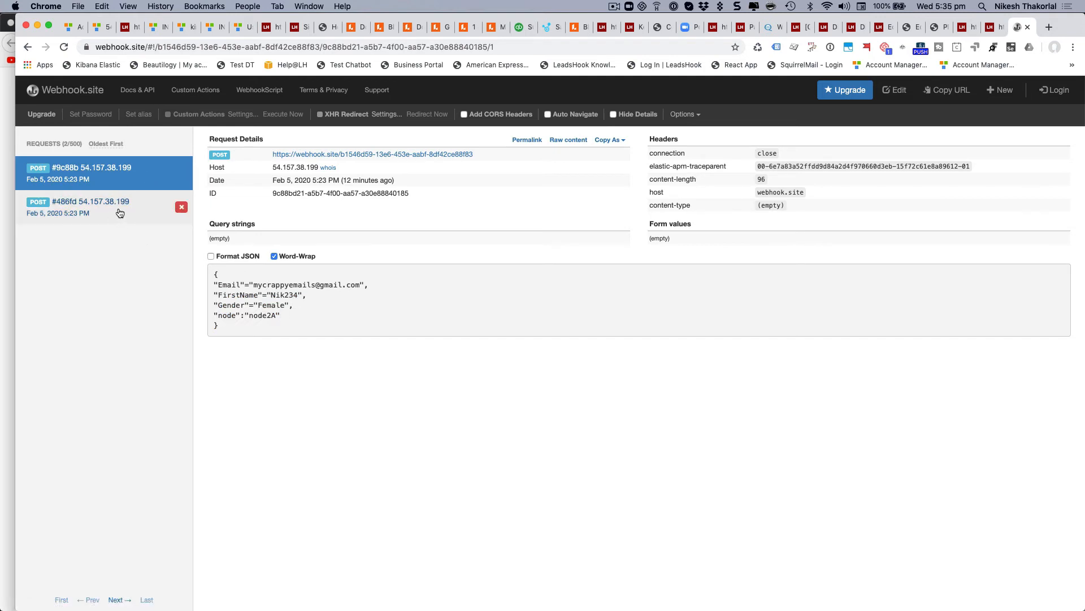
{"action": "left_click", "coordinate": [156, 211]}
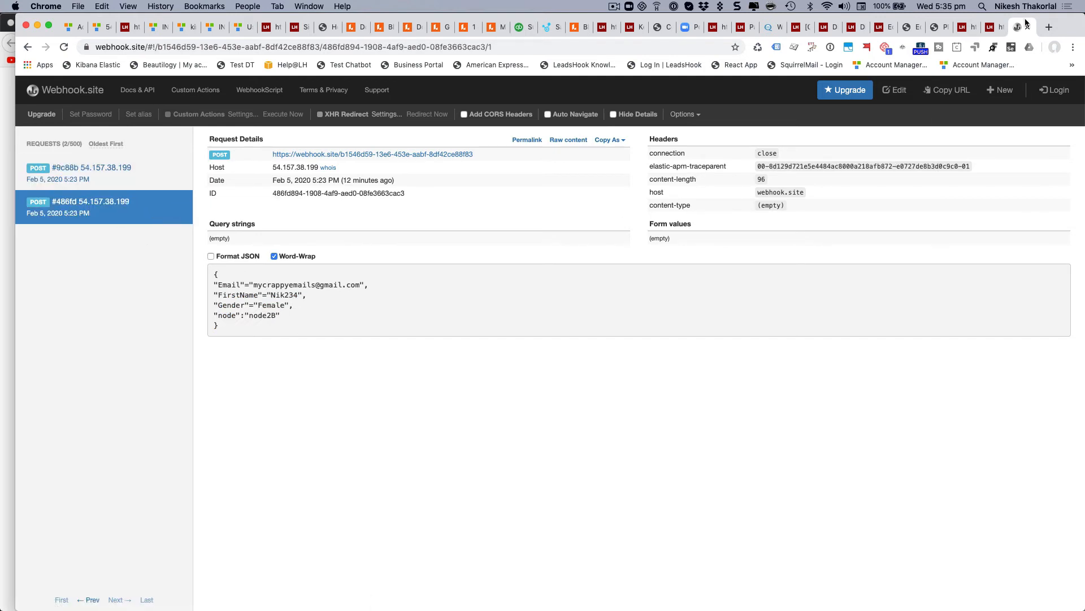
{"action": "left_click", "coordinate": [992, 28]}
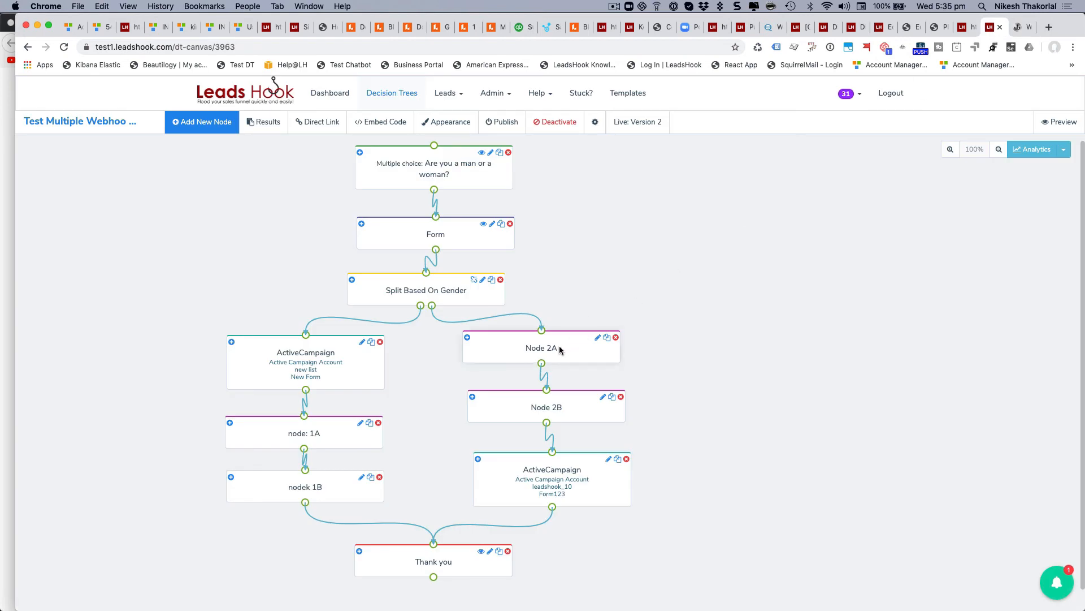
{"action": "left_click", "coordinate": [556, 410]}
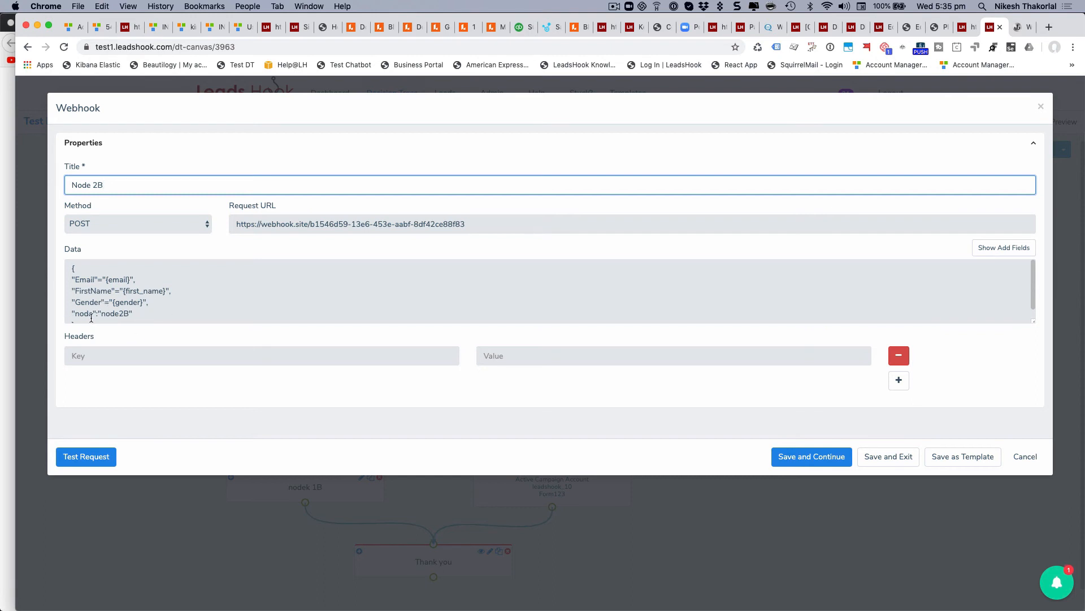
{"action": "left_click", "coordinate": [1022, 28]}
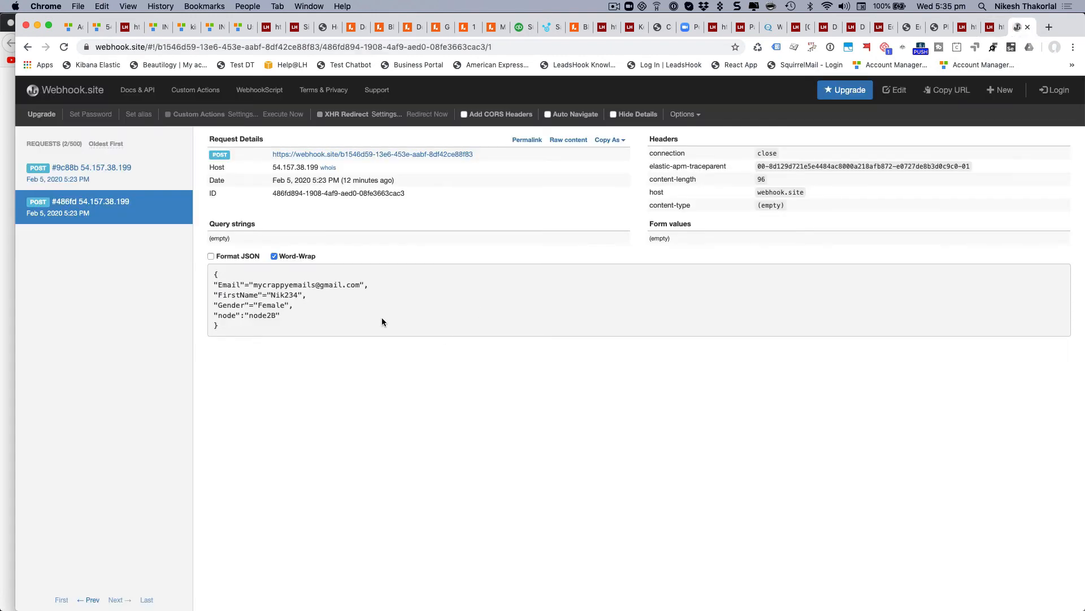
{"action": "left_click_drag", "start_coordinate": [283, 314], "coordinate": [220, 314]}
{"action": "left_click", "coordinate": [995, 27]}
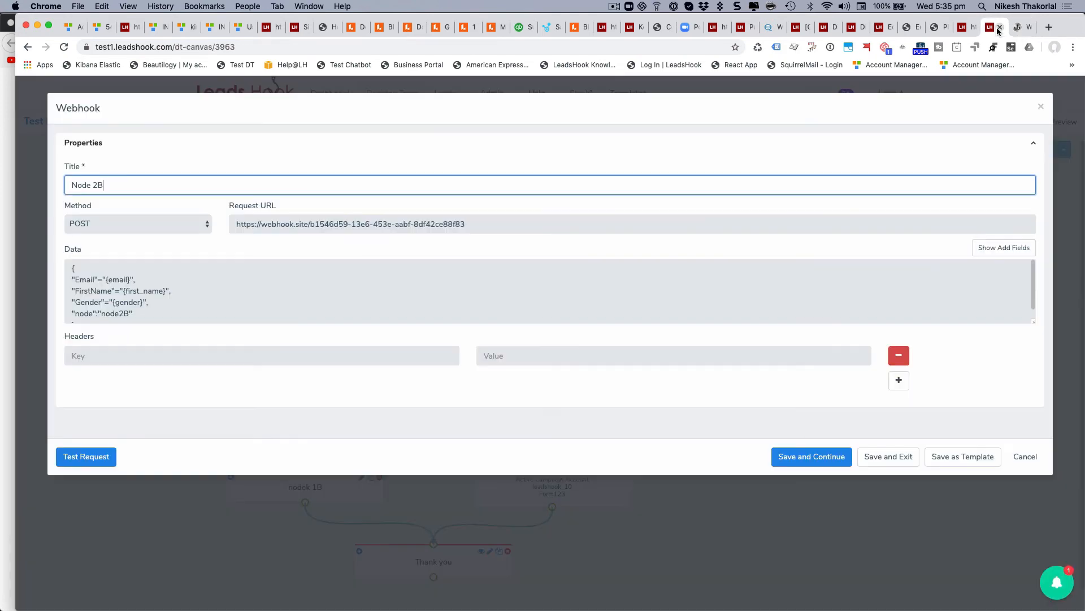
{"action": "left_click", "coordinate": [1025, 457]}
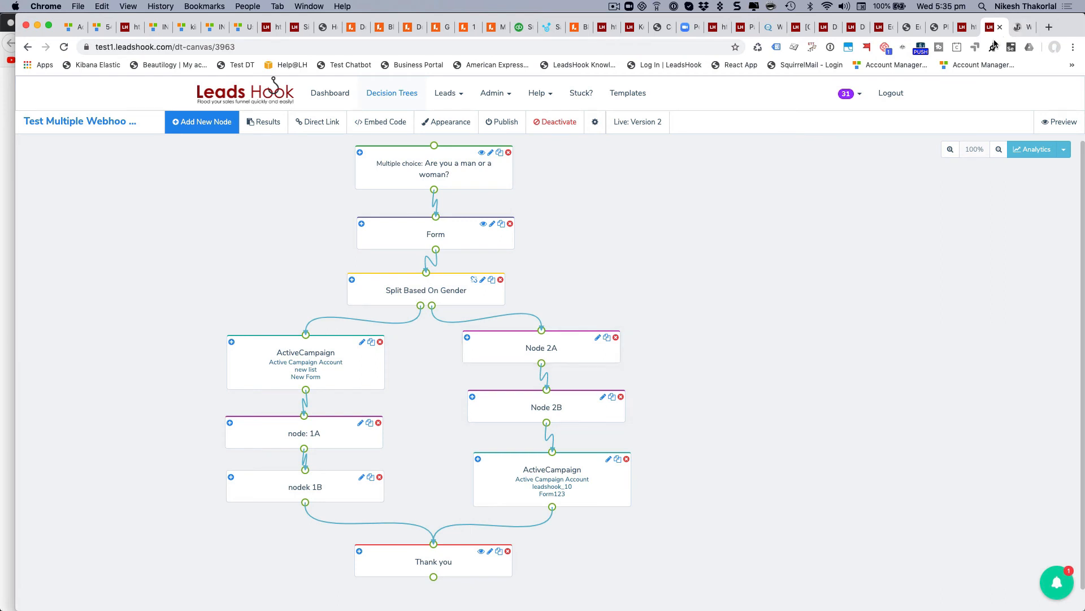
{"action": "key", "text": "ctrl+Tab"}
Compare the node2A (#9c88b) and node2B (#486fd) requests, then bring up LeadsHook's Leads menu.
{"action": "left_click", "coordinate": [90, 169]}
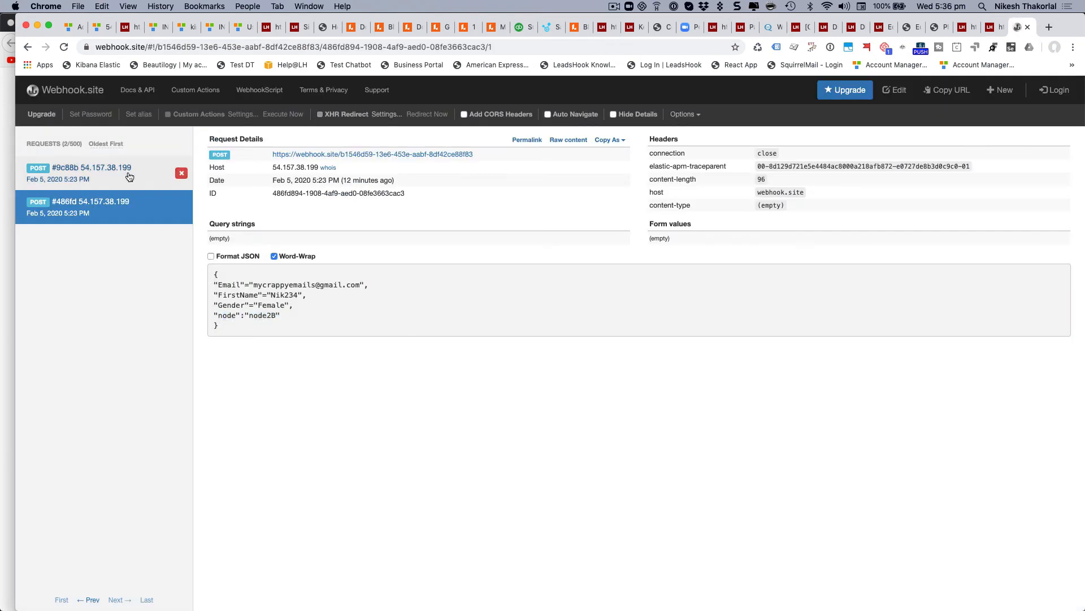
{"action": "left_click", "coordinate": [130, 215]}
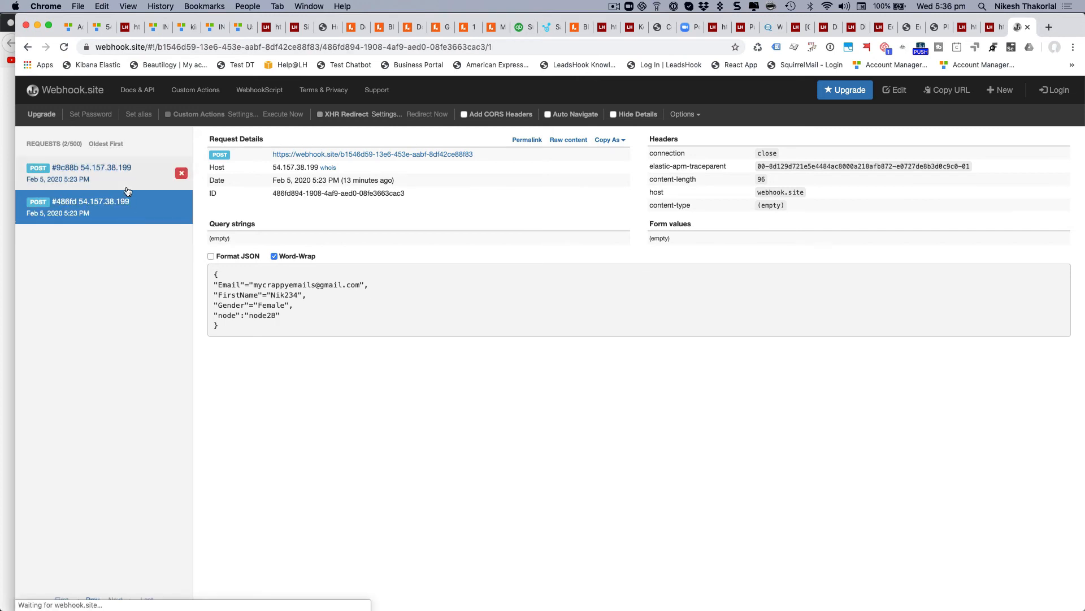
{"action": "left_click", "coordinate": [994, 28]}
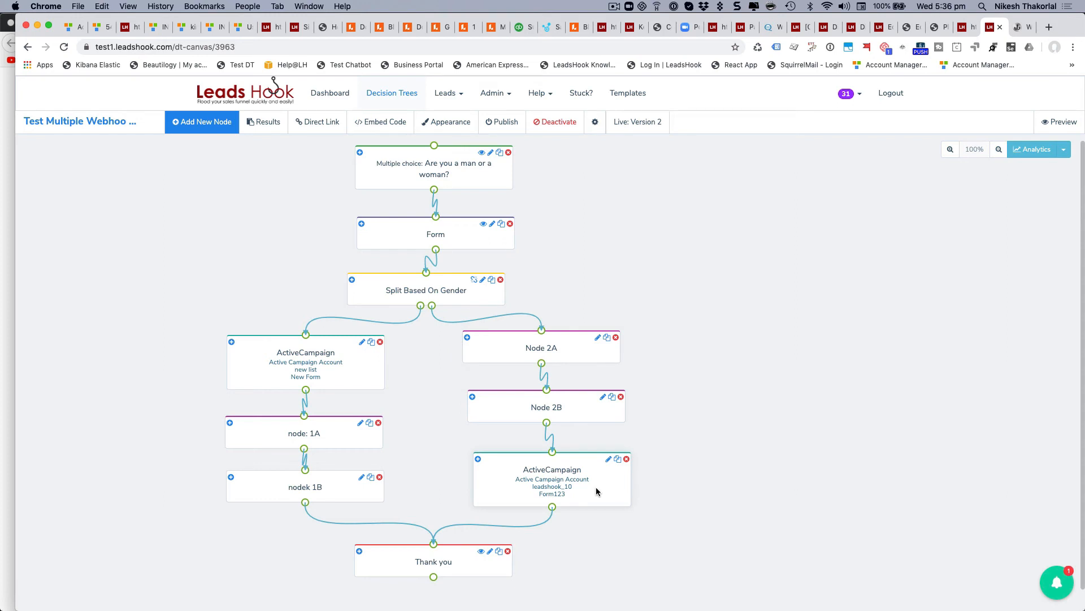
{"action": "left_click", "coordinate": [453, 100]}
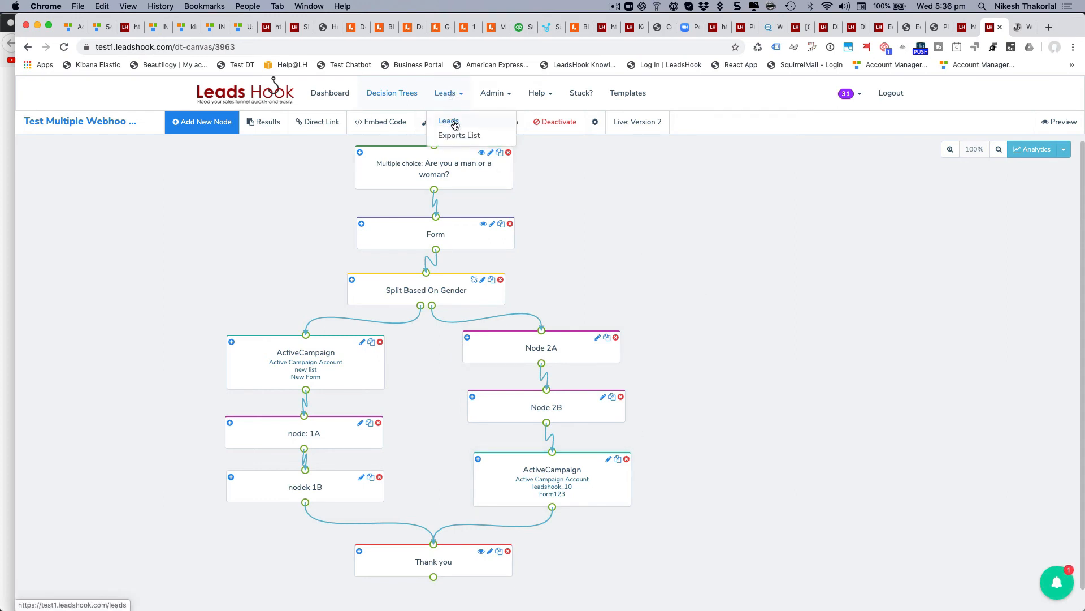
Go to Leads > Leads and open View Lead for the newest lead, sent to ActiveCampaign list leadshook_10.
{"action": "left_click", "coordinate": [614, 6]}
{"action": "left_click", "coordinate": [627, 41]}
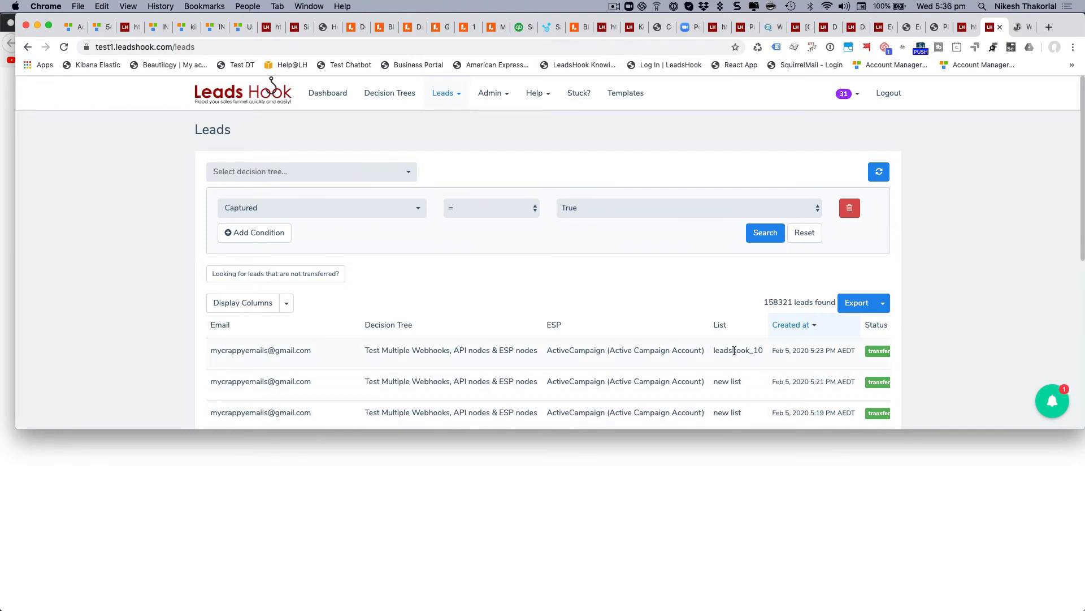
{"action": "left_click", "coordinate": [442, 94]}
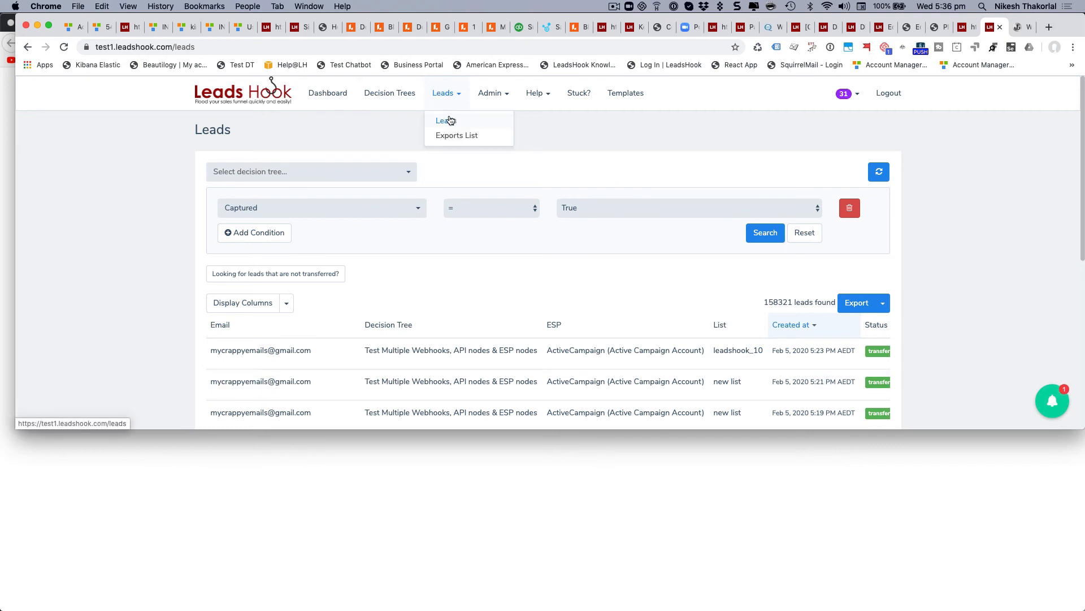
{"action": "left_click", "coordinate": [943, 308]}
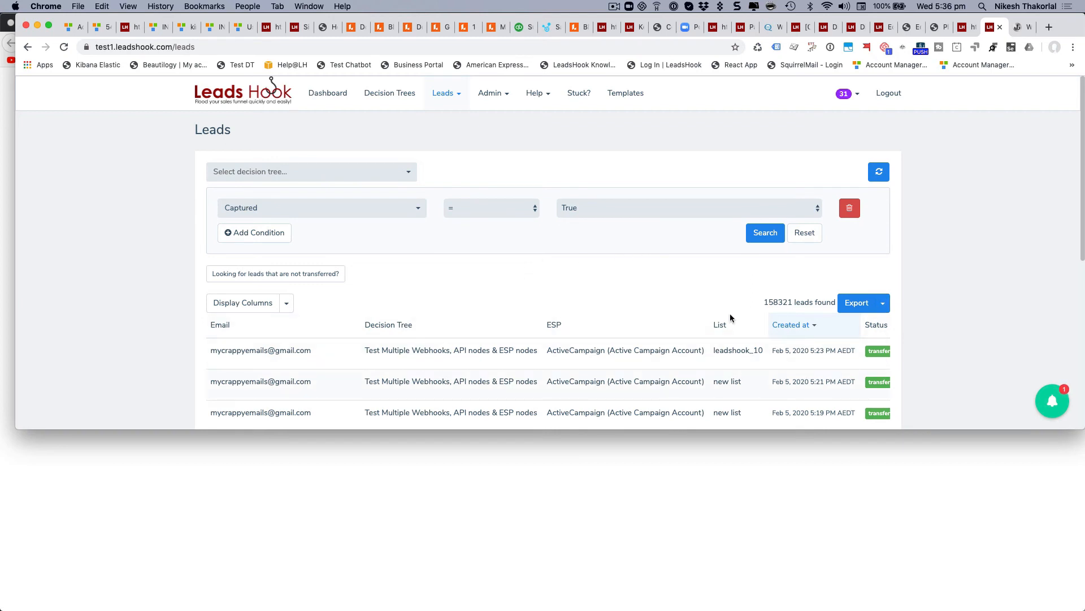
{"action": "left_click", "coordinate": [615, 7]}
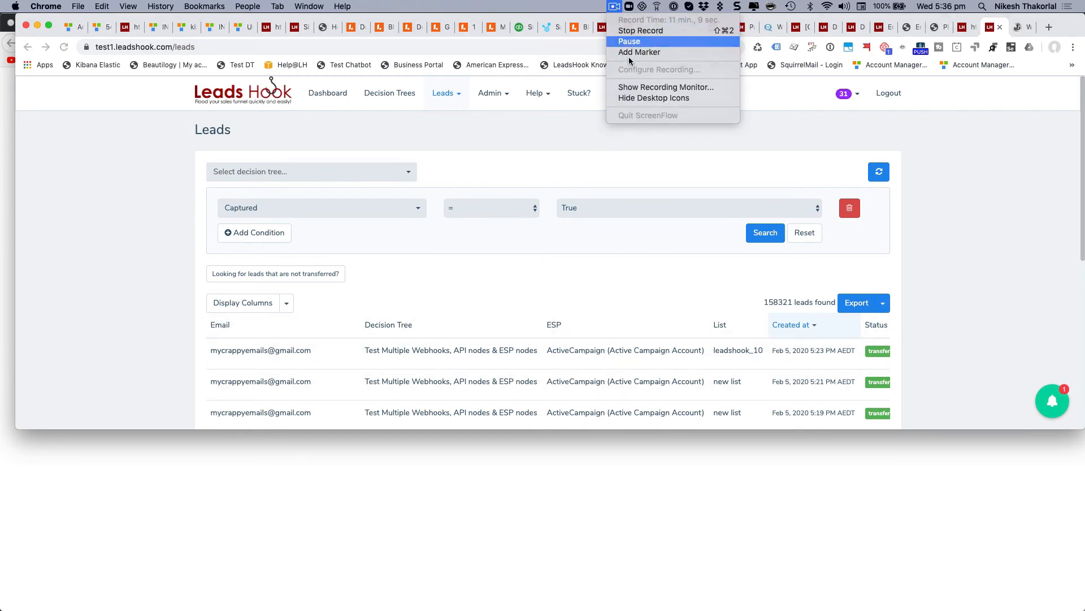
{"action": "left_click", "coordinate": [629, 41]}
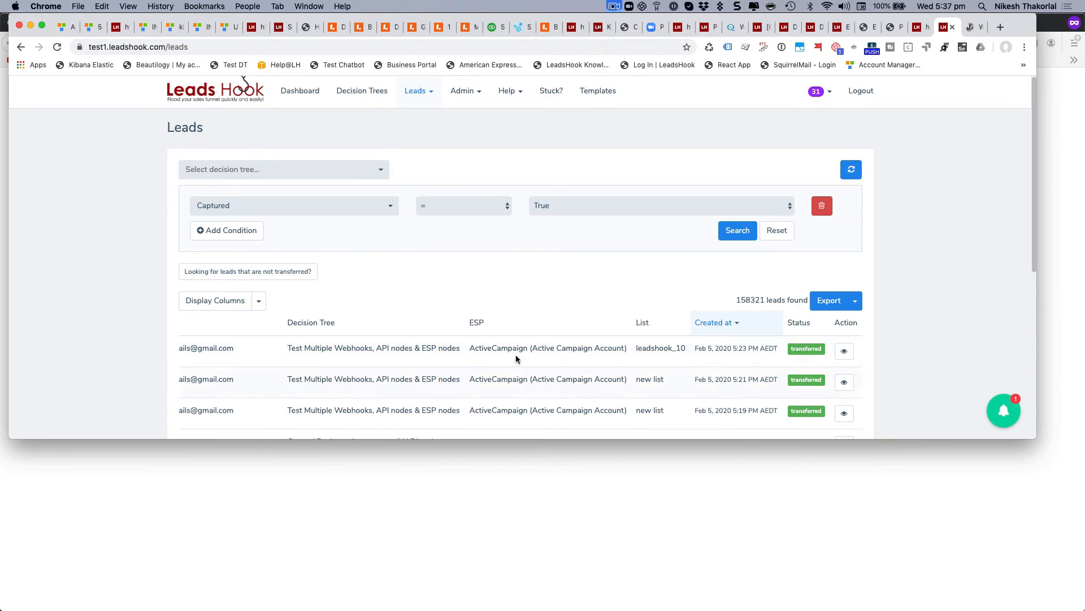
{"action": "left_click", "coordinate": [844, 352]}
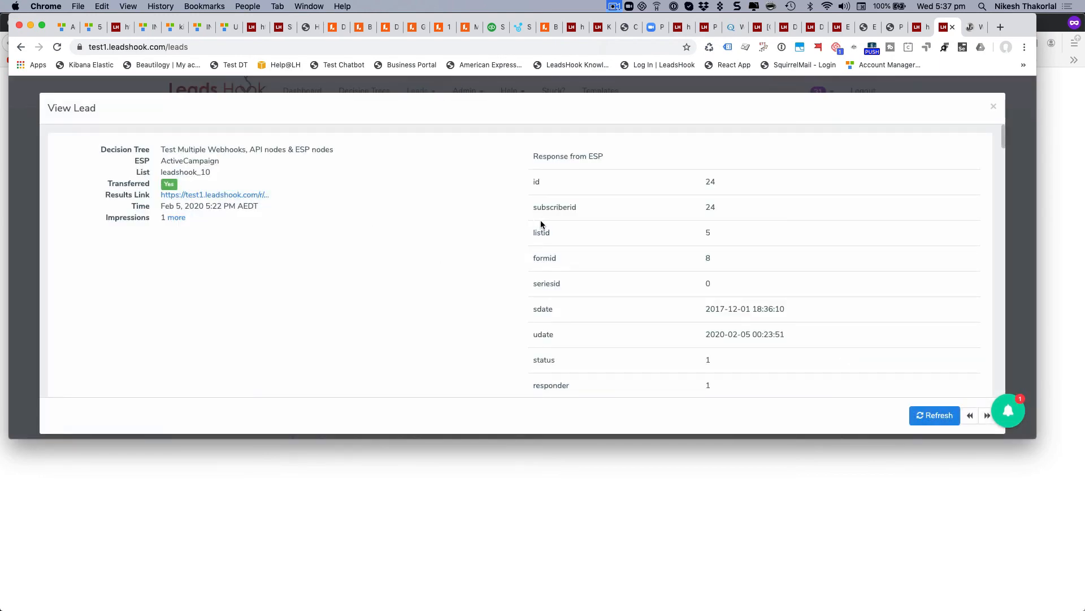
Scroll through the lead's captured email, Female gender, webhook log and Response from ESP.
{"action": "scroll", "coordinate": [540, 223], "scroll_direction": "down", "scroll_amount": 10}
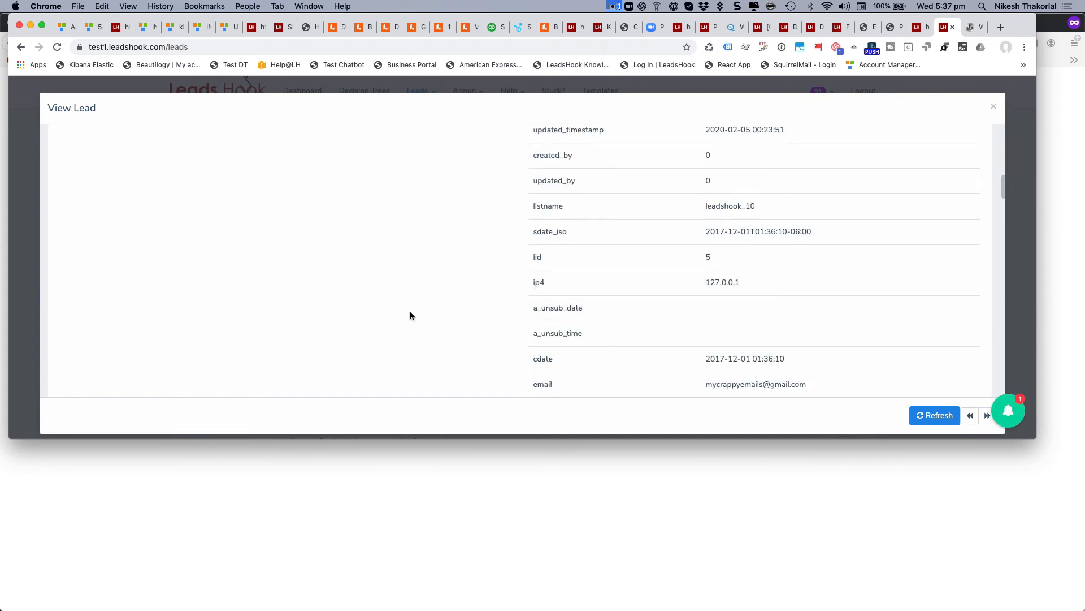
{"action": "scroll", "coordinate": [405, 313], "scroll_direction": "up", "scroll_amount": 1}
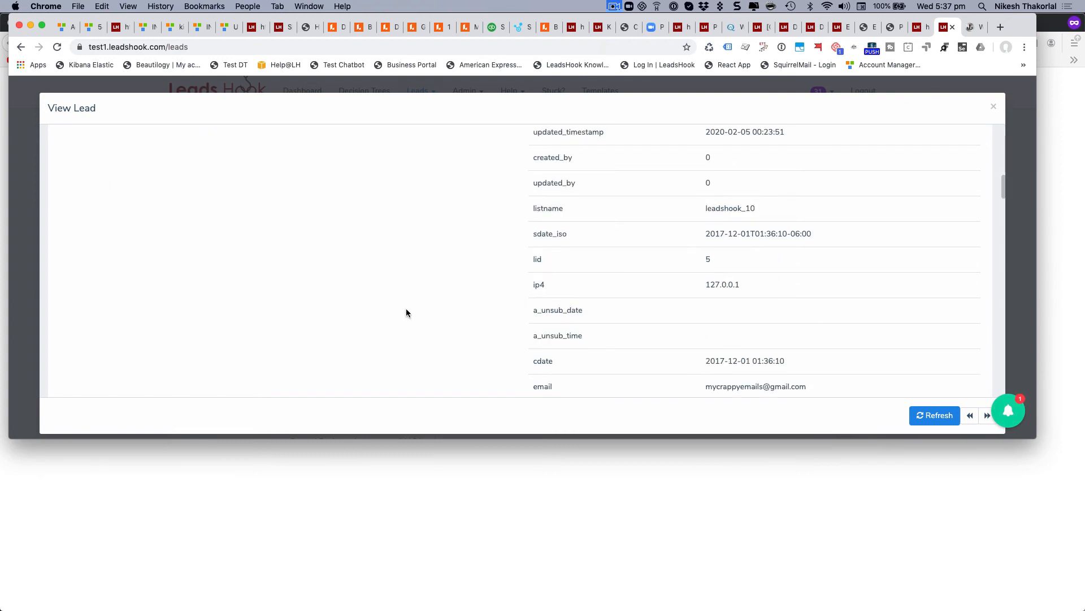
{"action": "scroll", "coordinate": [406, 309], "scroll_direction": "down", "scroll_amount": 1}
{"action": "scroll", "coordinate": [406, 312], "scroll_direction": "up", "scroll_amount": 10}
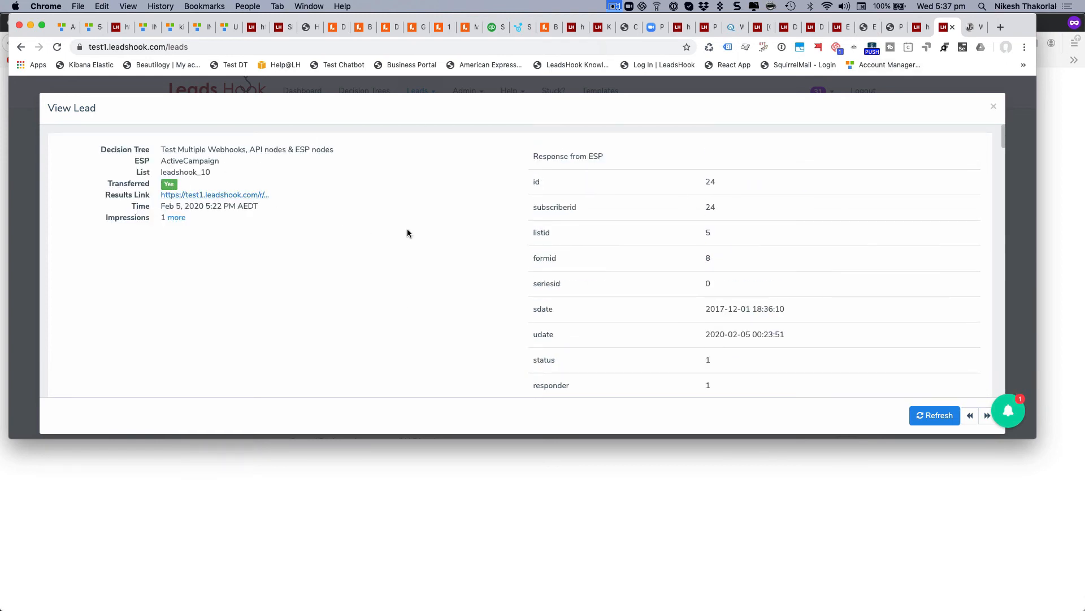
{"action": "scroll", "coordinate": [407, 233], "scroll_direction": "down", "scroll_amount": 10}
{"action": "scroll", "coordinate": [407, 232], "scroll_direction": "down", "scroll_amount": 7}
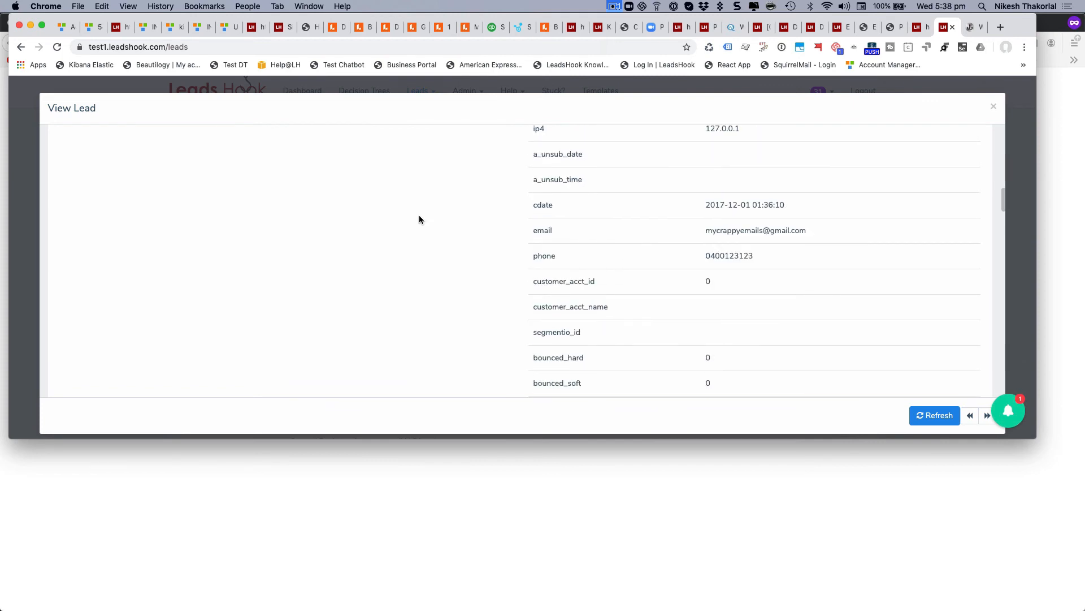
{"action": "scroll", "coordinate": [418, 216], "scroll_direction": "down", "scroll_amount": 3}
{"action": "scroll", "coordinate": [419, 219], "scroll_direction": "down", "scroll_amount": 10}
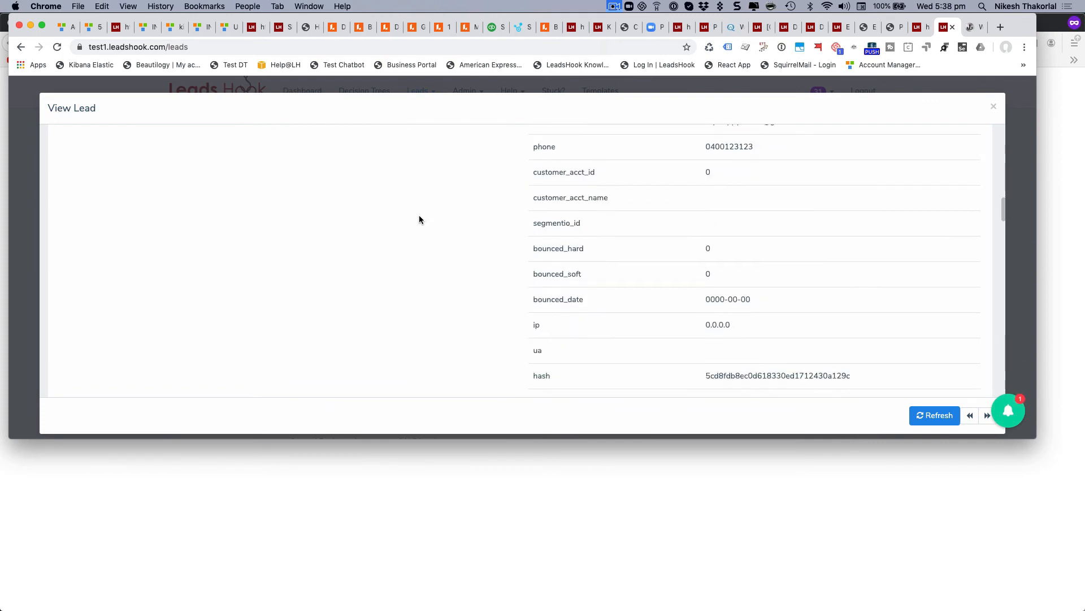
{"action": "scroll", "coordinate": [419, 219], "scroll_direction": "down", "scroll_amount": 5}
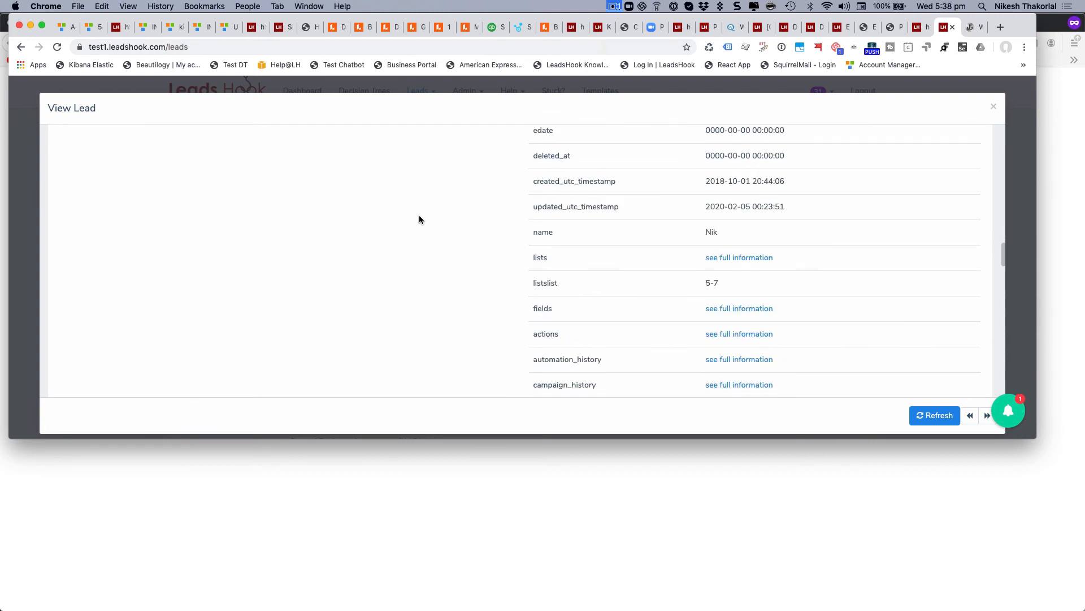
{"action": "scroll", "coordinate": [419, 219], "scroll_direction": "down", "scroll_amount": 2}
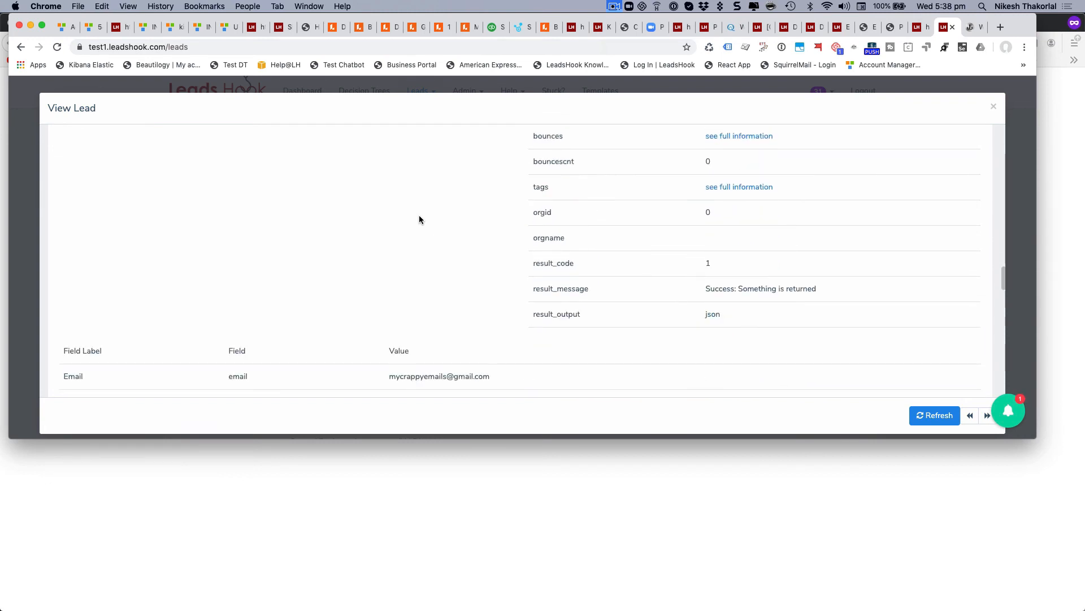
{"action": "scroll", "coordinate": [419, 215], "scroll_direction": "down", "scroll_amount": 1}
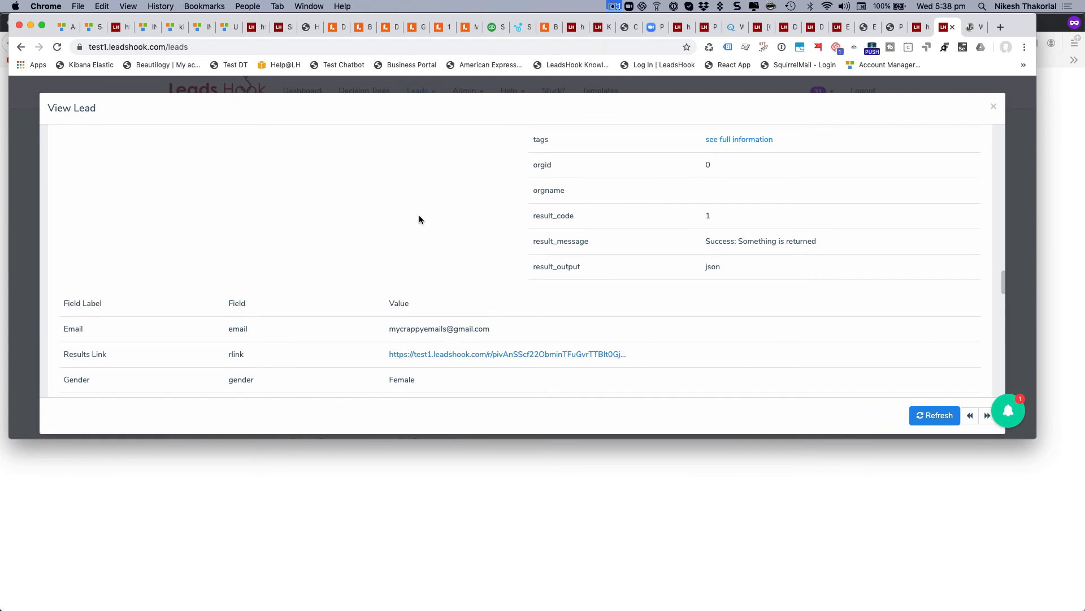
{"action": "scroll", "coordinate": [441, 377], "scroll_direction": "down", "scroll_amount": 2}
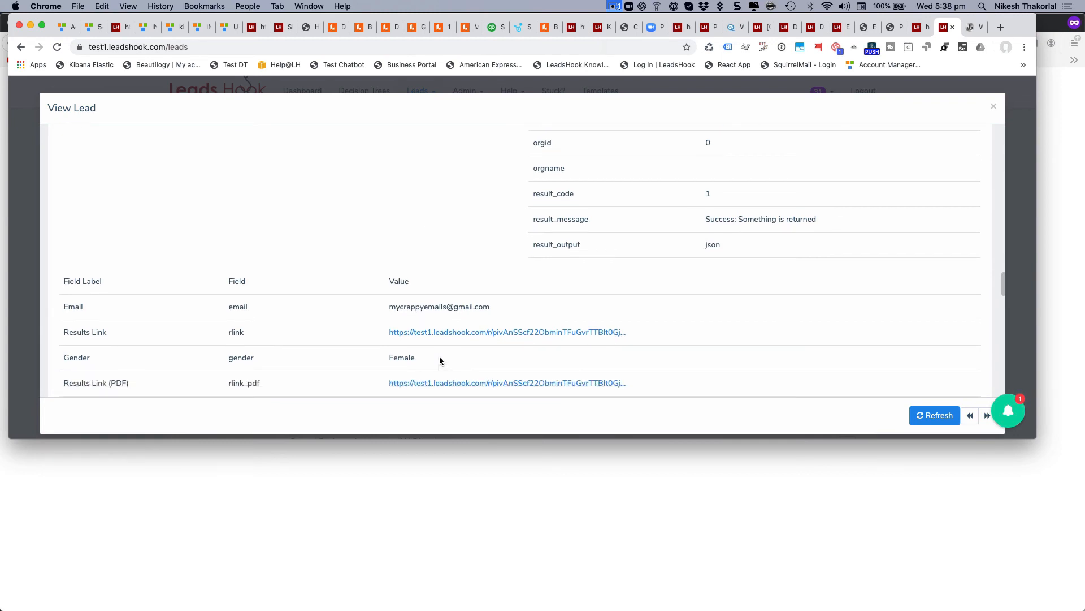
{"action": "scroll", "coordinate": [440, 364], "scroll_direction": "down", "scroll_amount": 2}
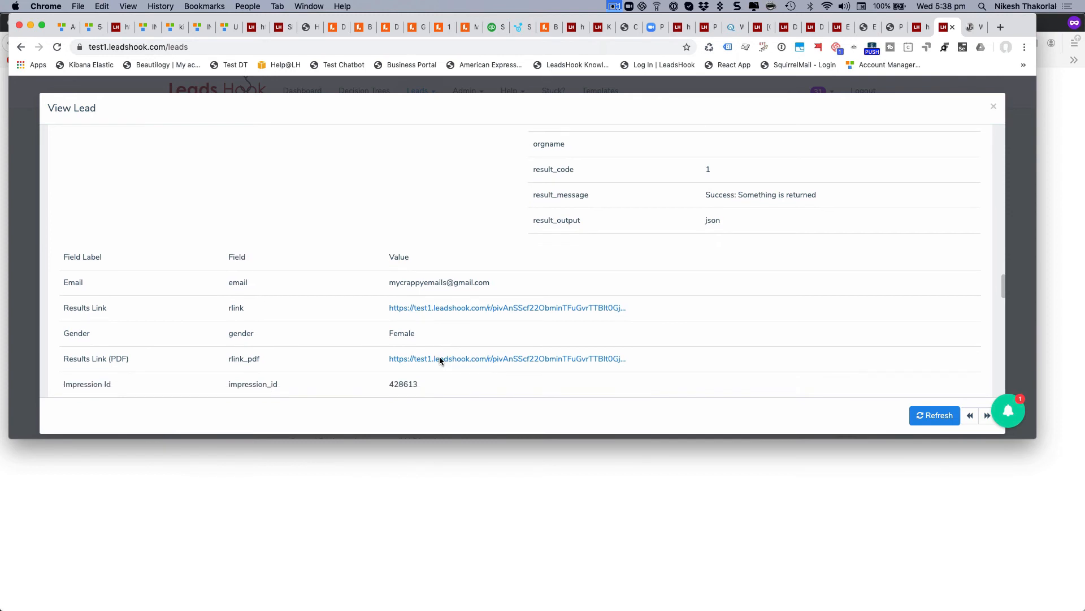
{"action": "scroll", "coordinate": [441, 361], "scroll_direction": "down", "scroll_amount": 2}
{"action": "scroll", "coordinate": [441, 362], "scroll_direction": "down", "scroll_amount": 1}
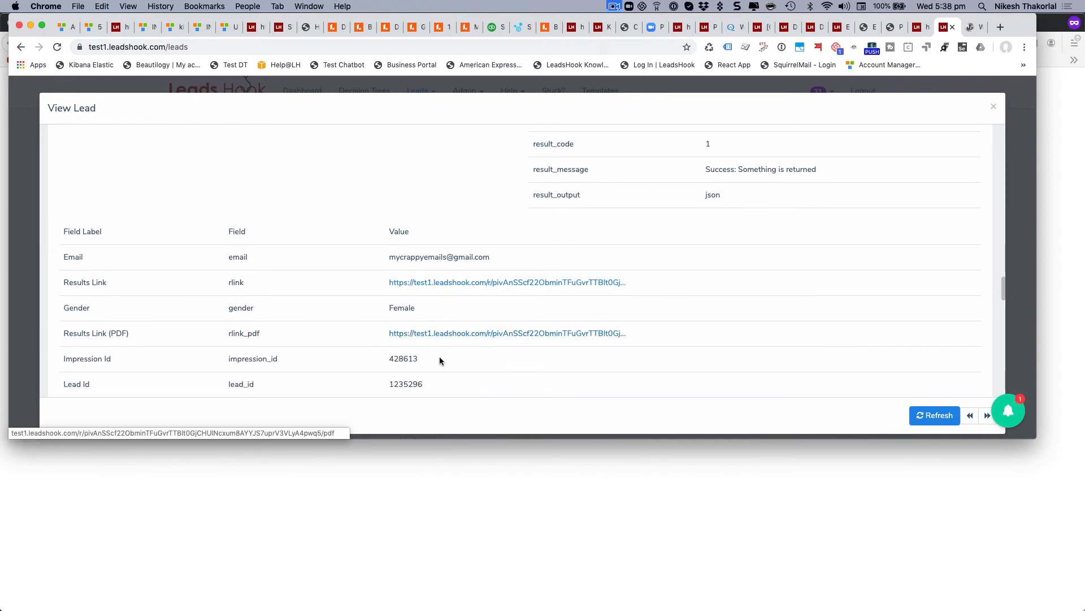
{"action": "scroll", "coordinate": [439, 361], "scroll_direction": "down", "scroll_amount": 1}
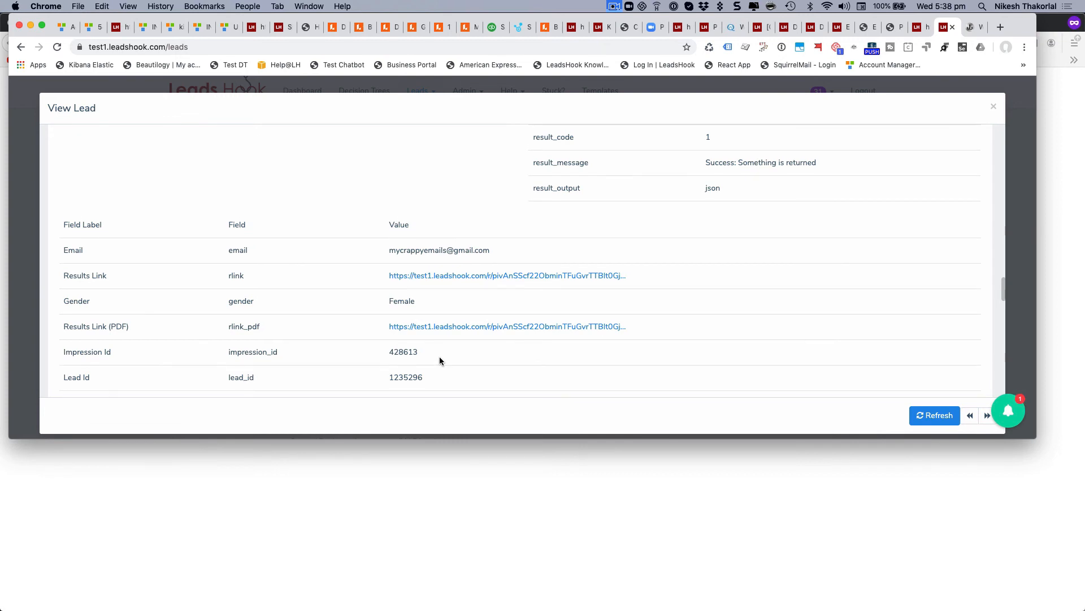
{"action": "scroll", "coordinate": [440, 361], "scroll_direction": "down", "scroll_amount": 1}
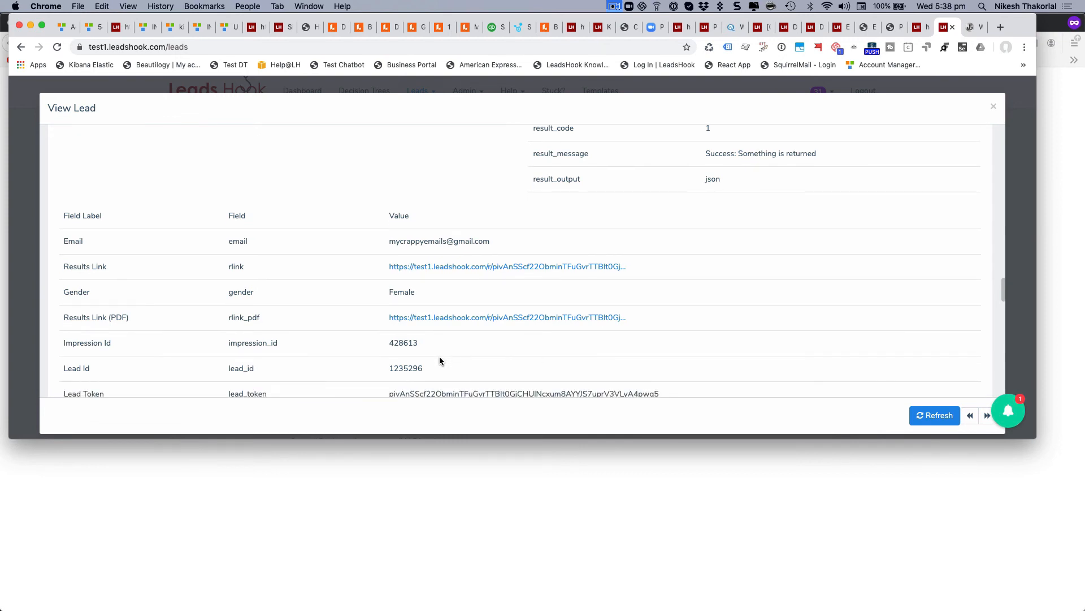
{"action": "scroll", "coordinate": [440, 361], "scroll_direction": "up", "scroll_amount": 15}
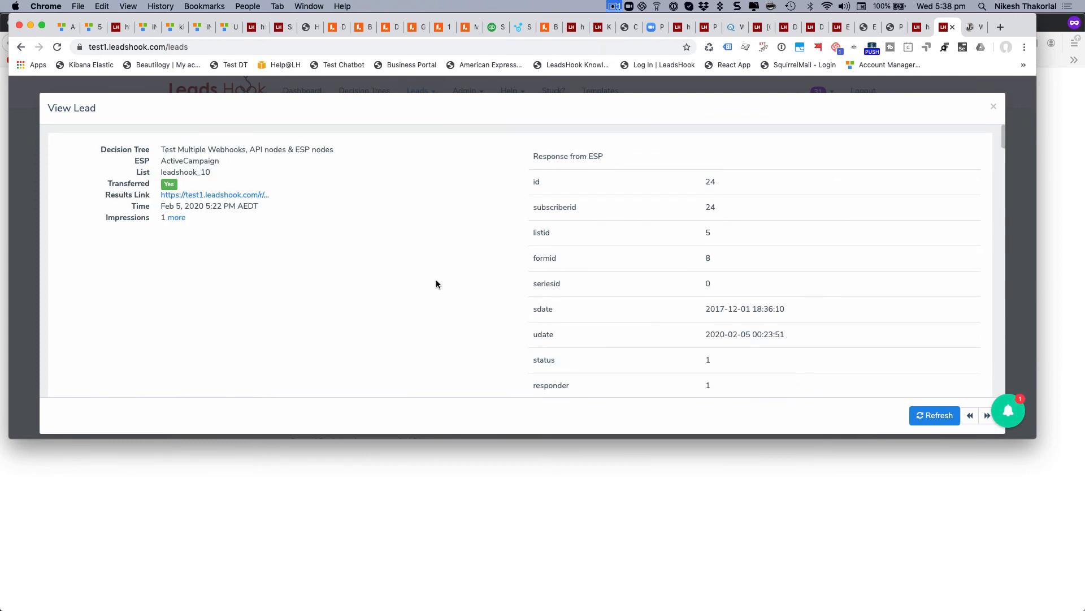
{"action": "left_click", "coordinate": [614, 7]}
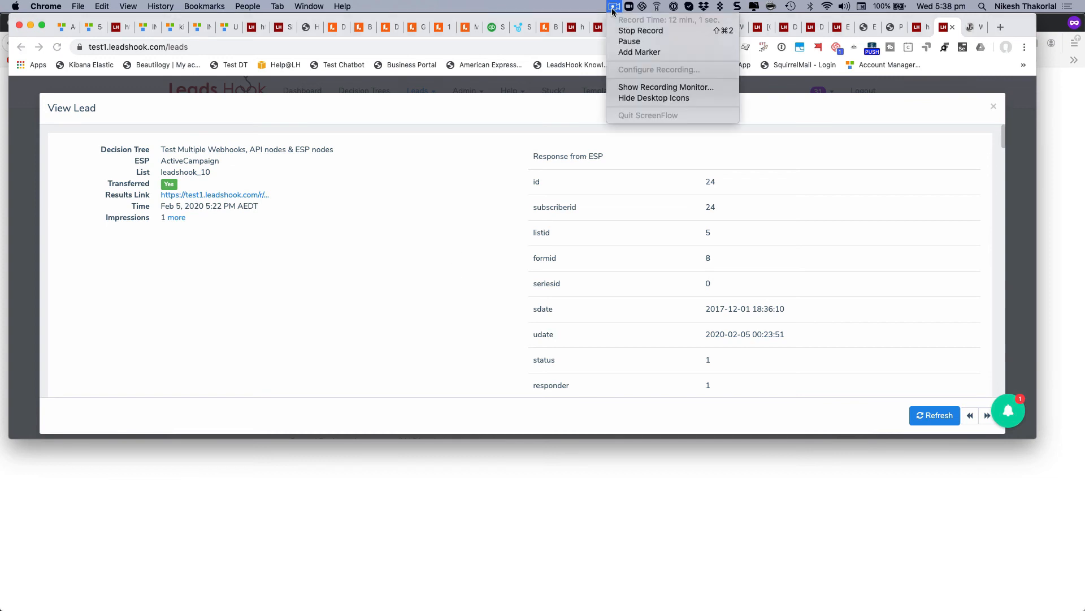
{"action": "left_click", "coordinate": [630, 40]}
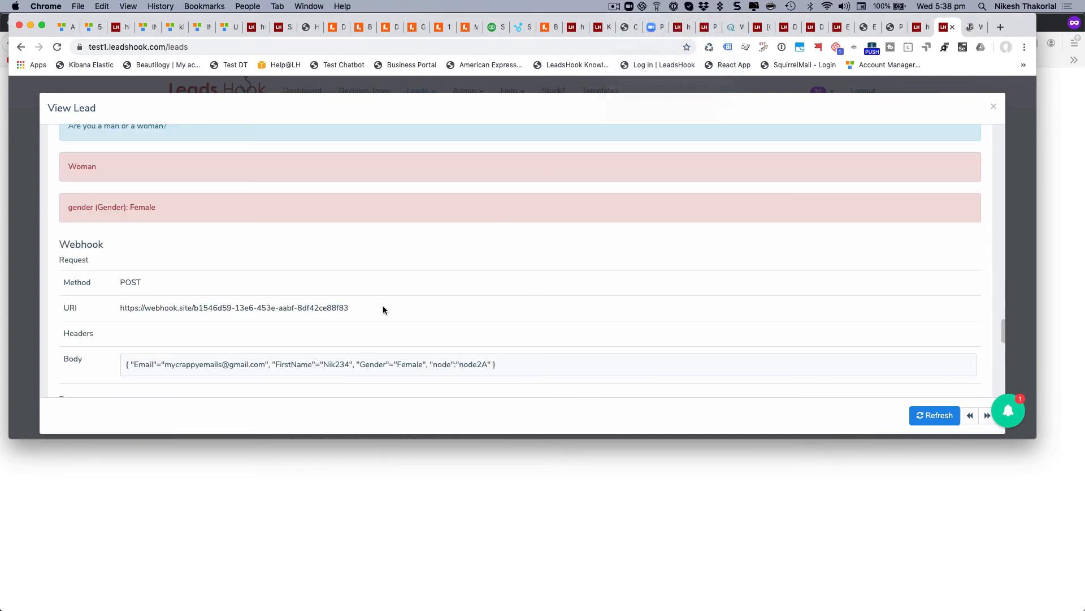
{"action": "scroll", "coordinate": [532, 288], "scroll_direction": "down", "scroll_amount": 1}
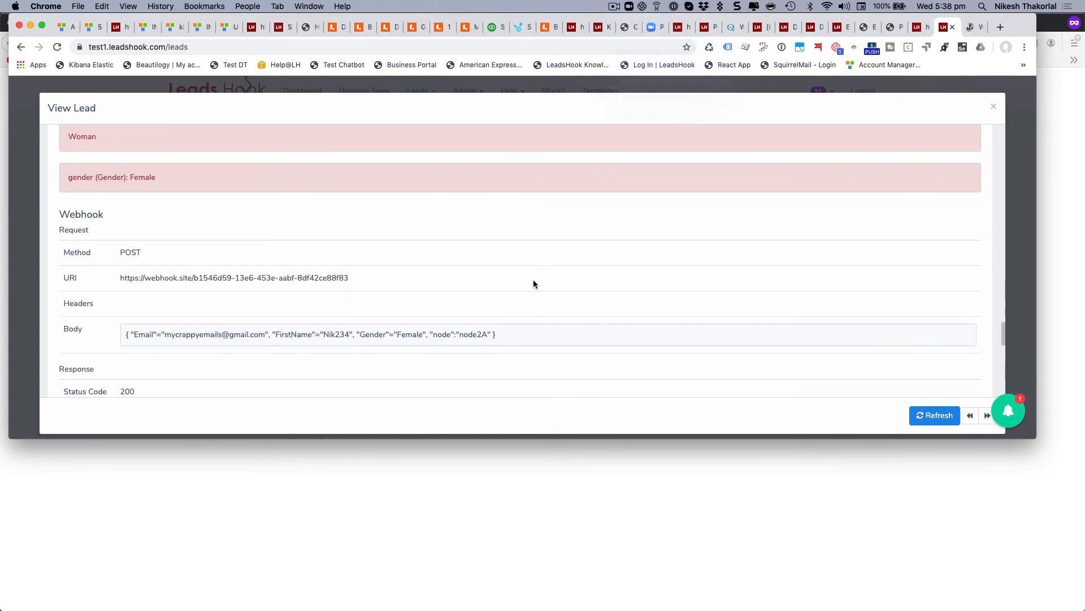
{"action": "scroll", "coordinate": [534, 284], "scroll_direction": "down", "scroll_amount": 1}
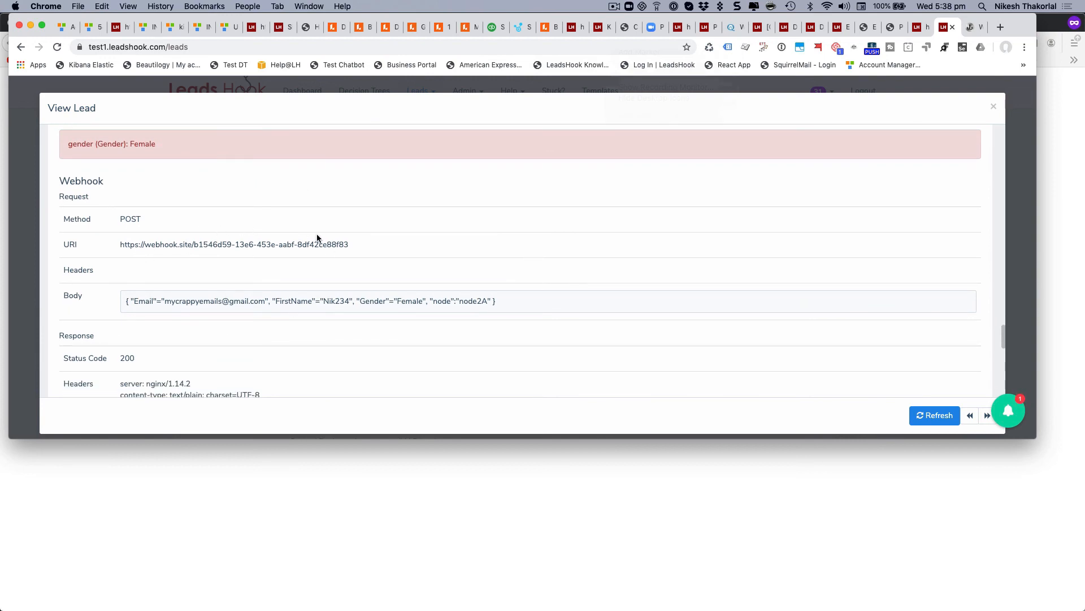
{"action": "scroll", "coordinate": [351, 238], "scroll_direction": "down", "scroll_amount": 1}
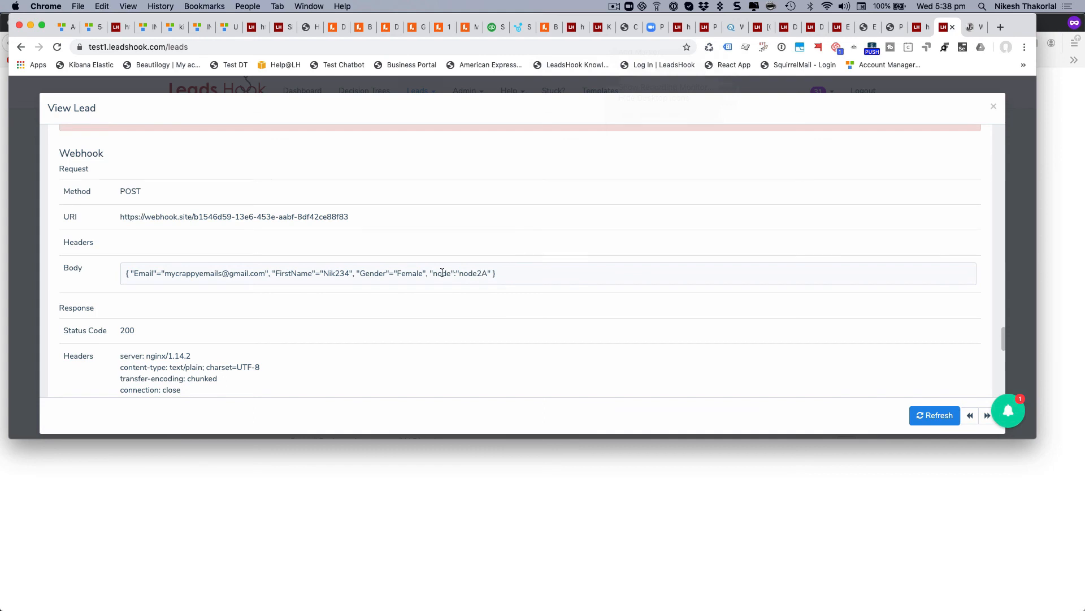
{"action": "scroll", "coordinate": [406, 268], "scroll_direction": "down", "scroll_amount": 3}
{"action": "scroll", "coordinate": [286, 339], "scroll_direction": "up", "scroll_amount": 4}
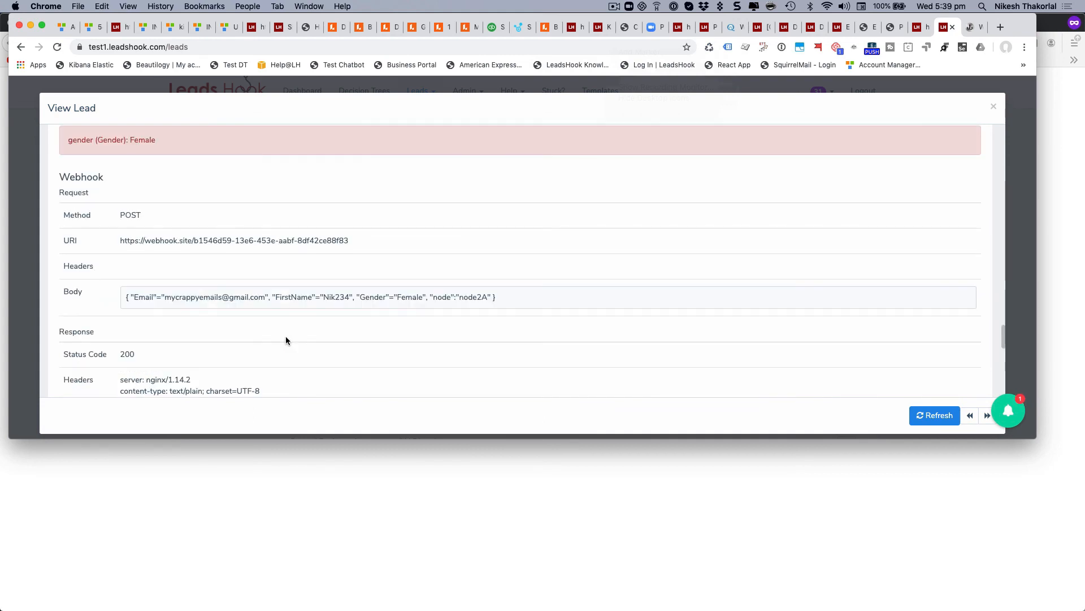
{"action": "scroll", "coordinate": [323, 307], "scroll_direction": "down", "scroll_amount": 1}
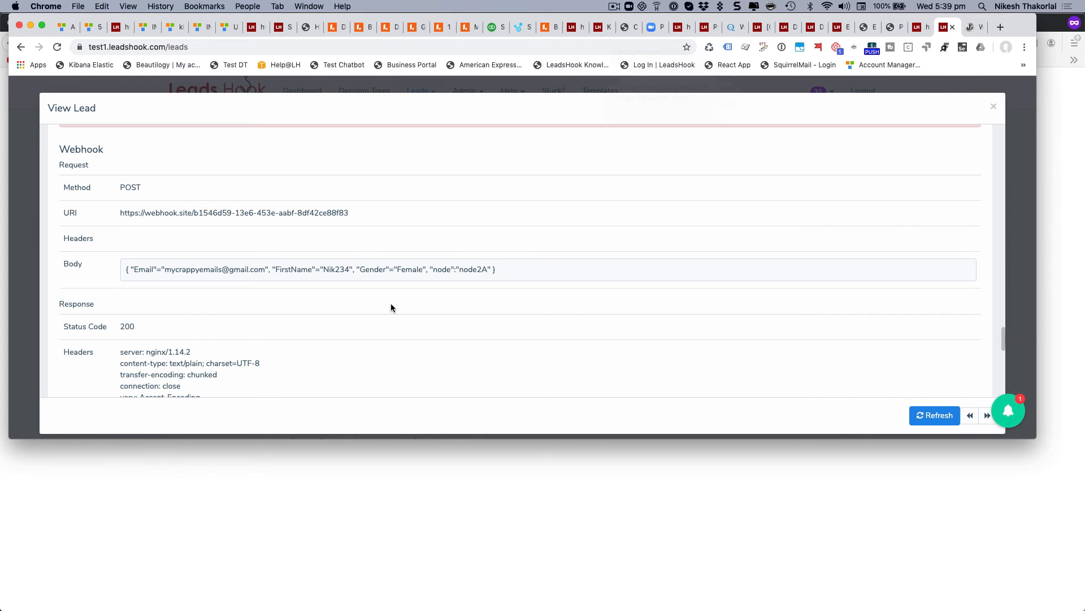
{"action": "scroll", "coordinate": [400, 265], "scroll_direction": "down", "scroll_amount": 1}
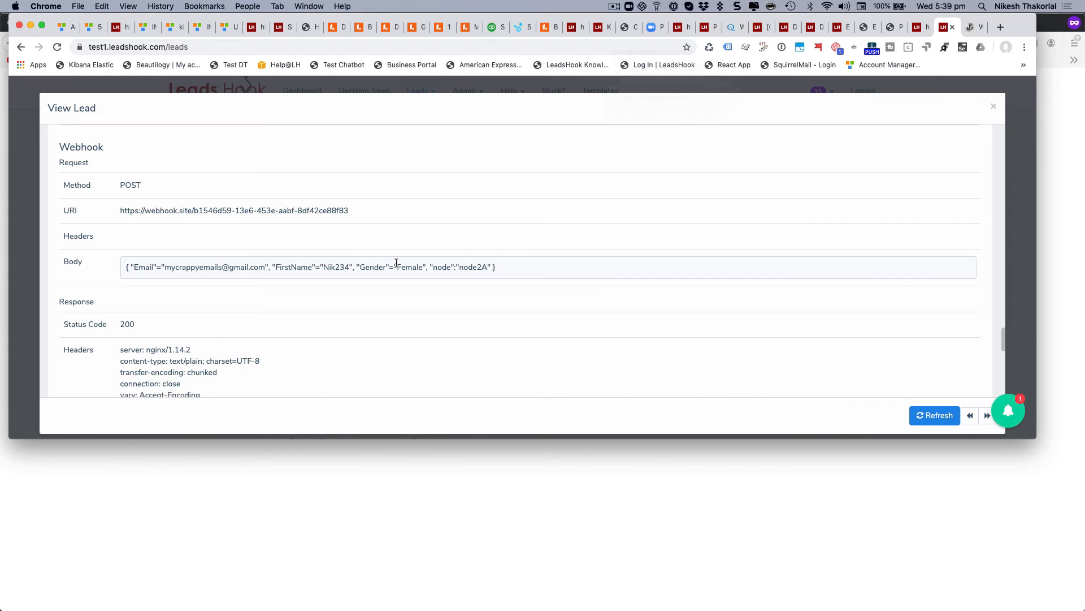
{"action": "scroll", "coordinate": [399, 265], "scroll_direction": "down", "scroll_amount": 5}
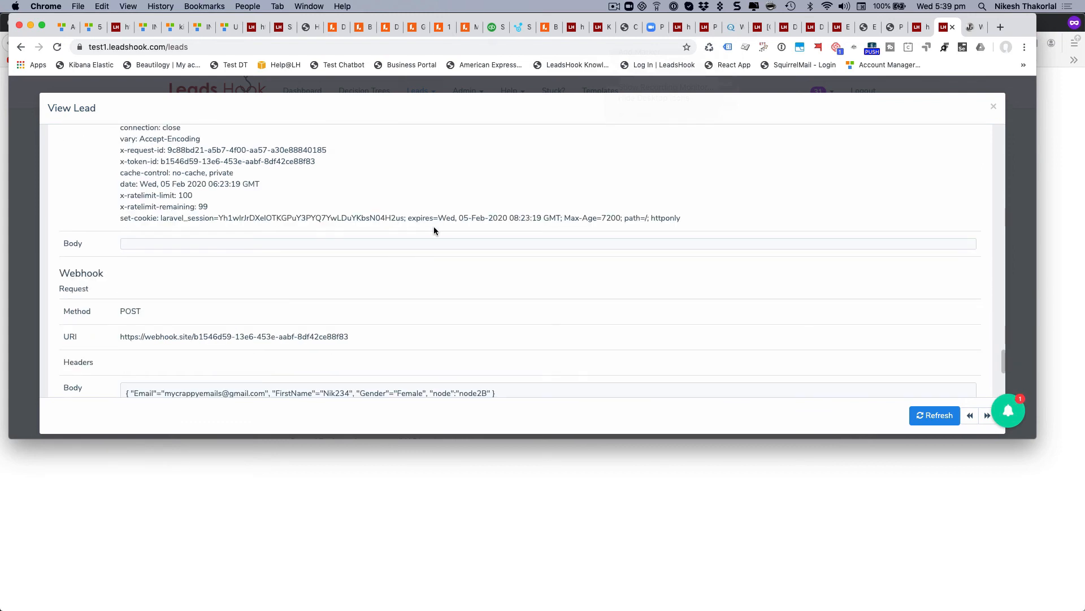
{"action": "scroll", "coordinate": [434, 228], "scroll_direction": "down", "scroll_amount": 3}
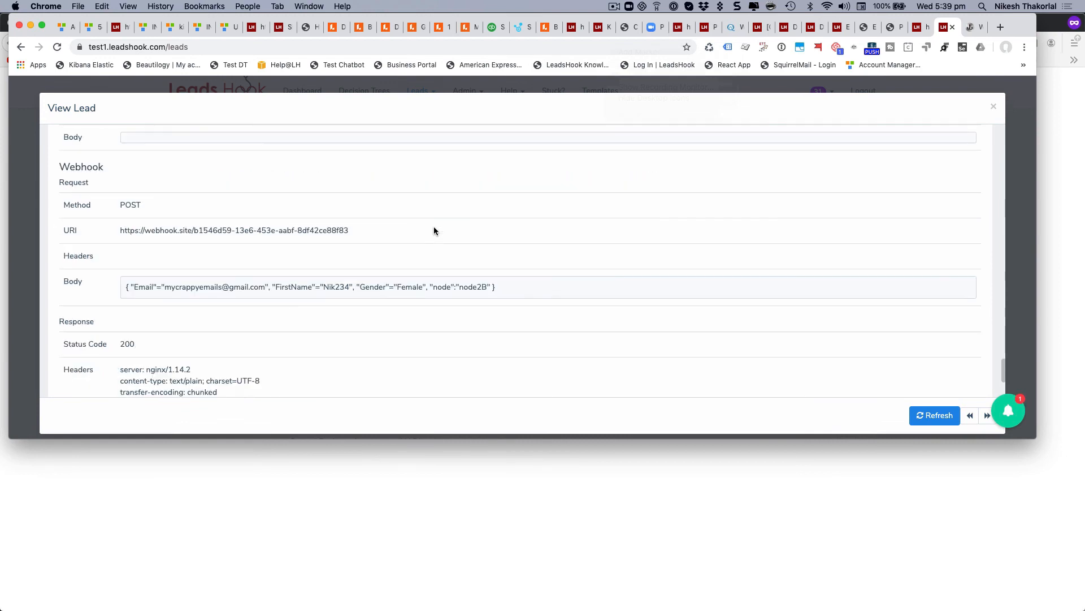
{"action": "scroll", "coordinate": [451, 275], "scroll_direction": "down", "scroll_amount": 3}
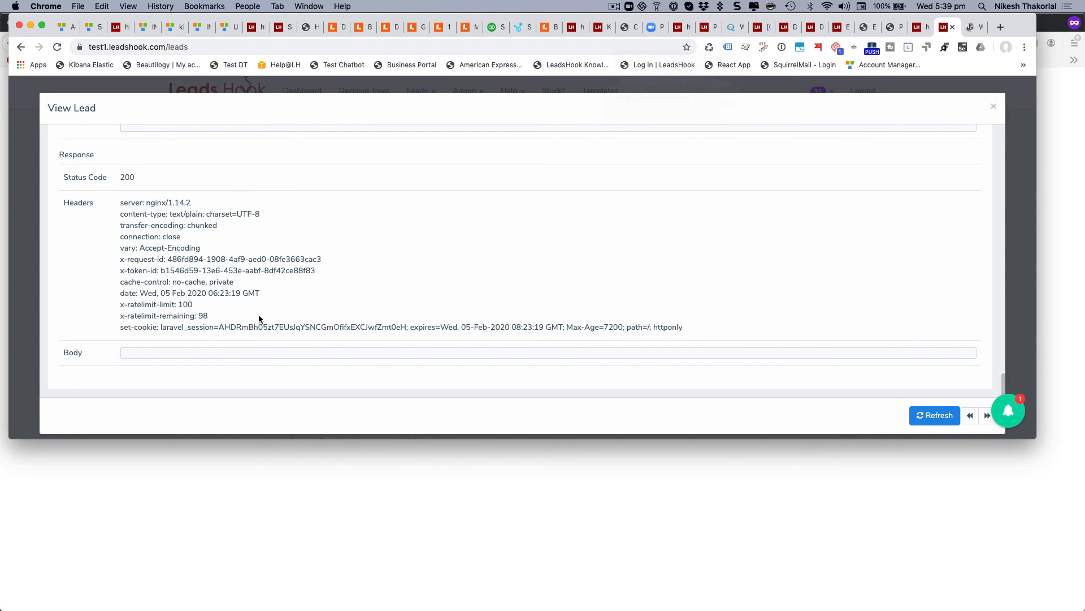
{"action": "scroll", "coordinate": [260, 320], "scroll_direction": "up", "scroll_amount": 3}
{"action": "scroll", "coordinate": [294, 317], "scroll_direction": "up", "scroll_amount": 3}
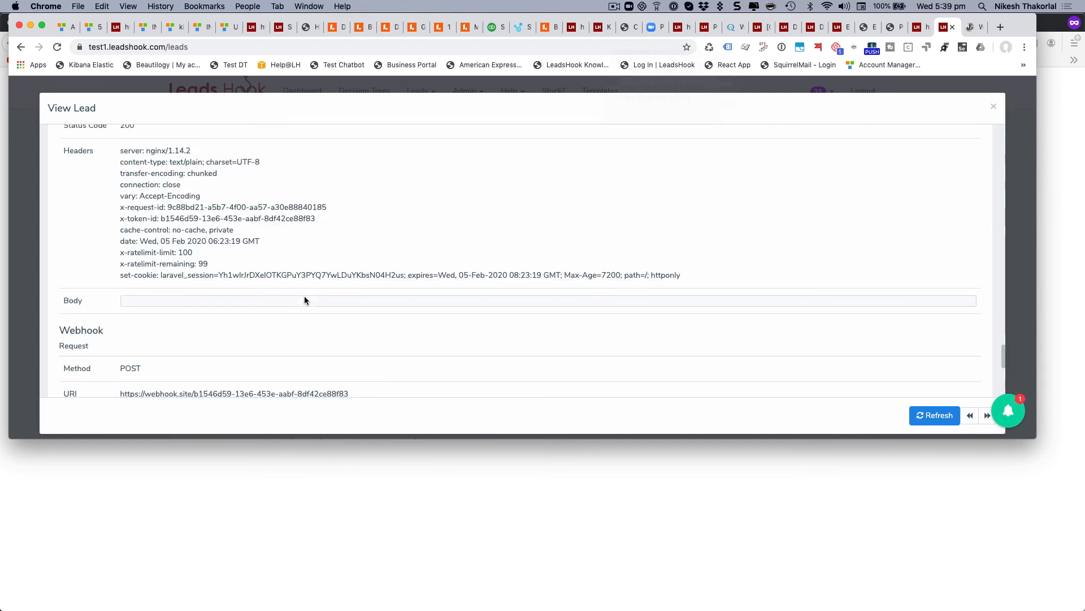
{"action": "scroll", "coordinate": [304, 297], "scroll_direction": "up", "scroll_amount": 1}
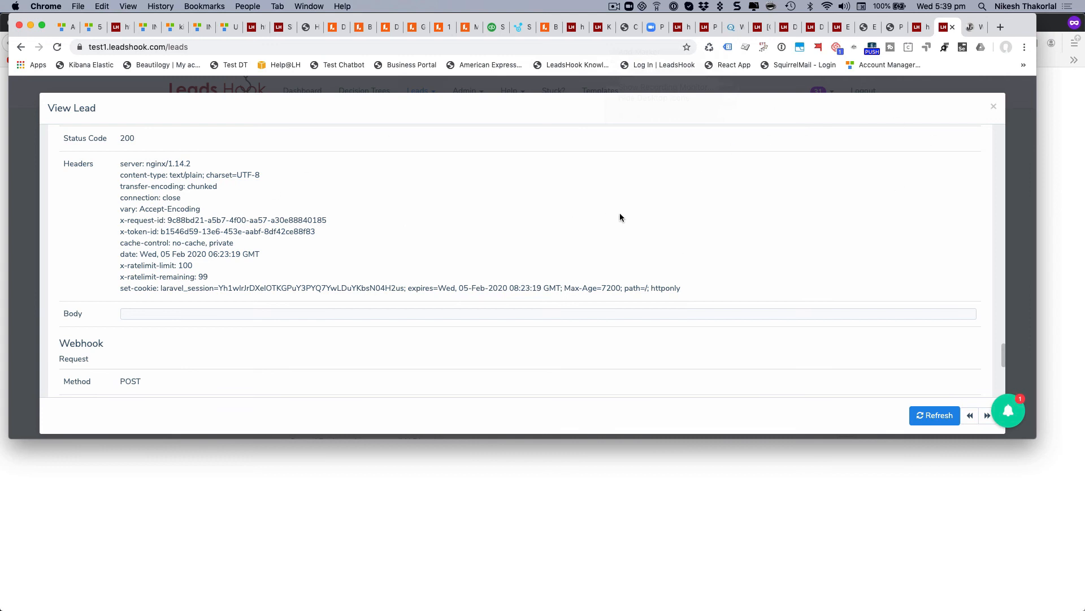
{"action": "left_click", "coordinate": [614, 6]}
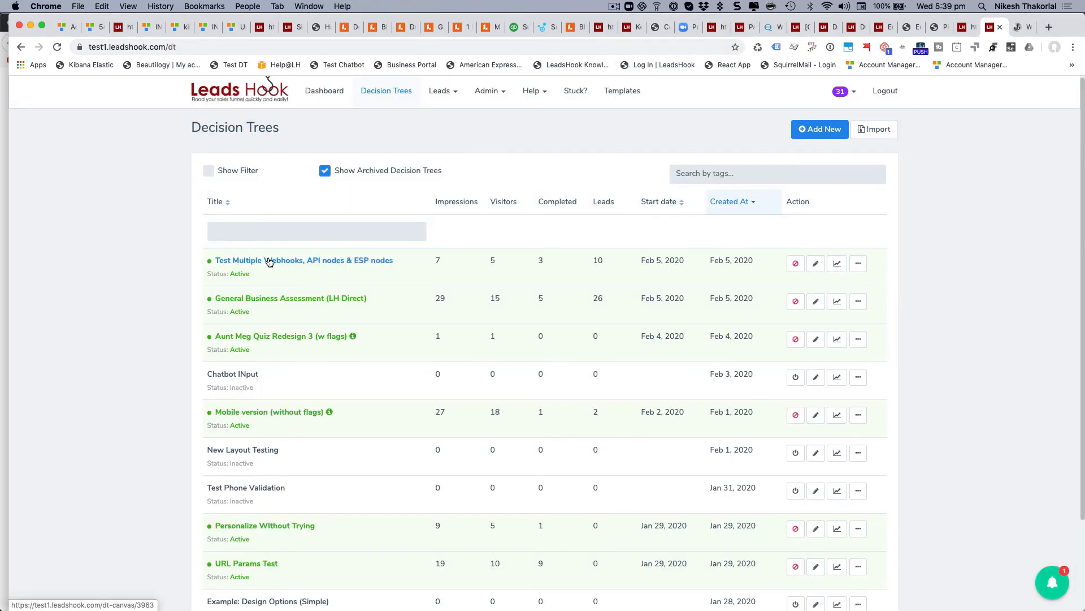
Open the 'Test Multiple Webhooks, API nodes & ESP nodes' tree, then view its webhook.site request.
{"action": "left_click", "coordinate": [270, 262]}
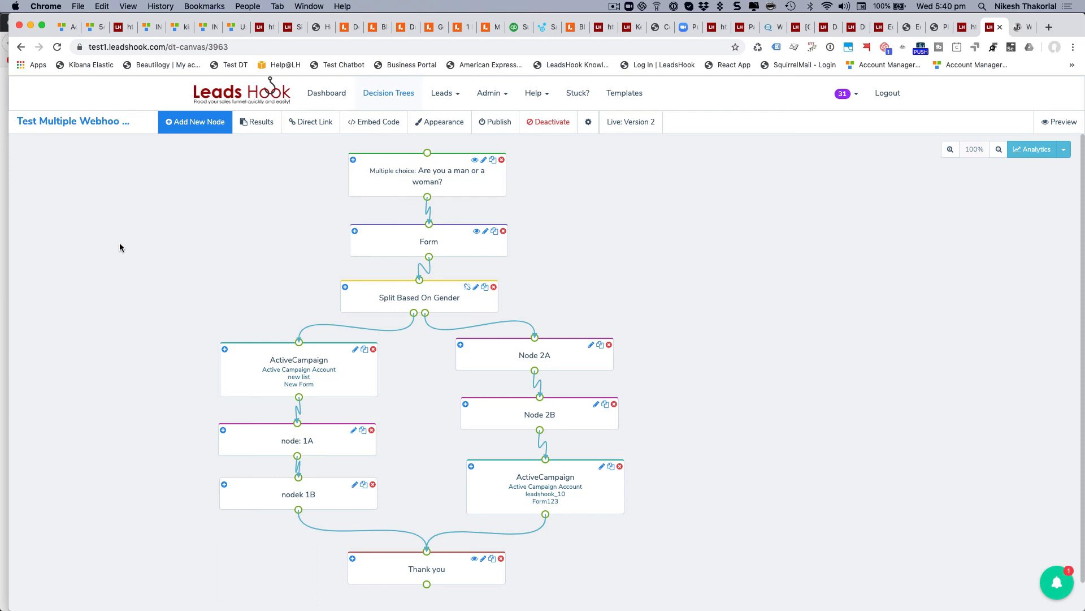
{"action": "left_click", "coordinate": [1022, 28]}
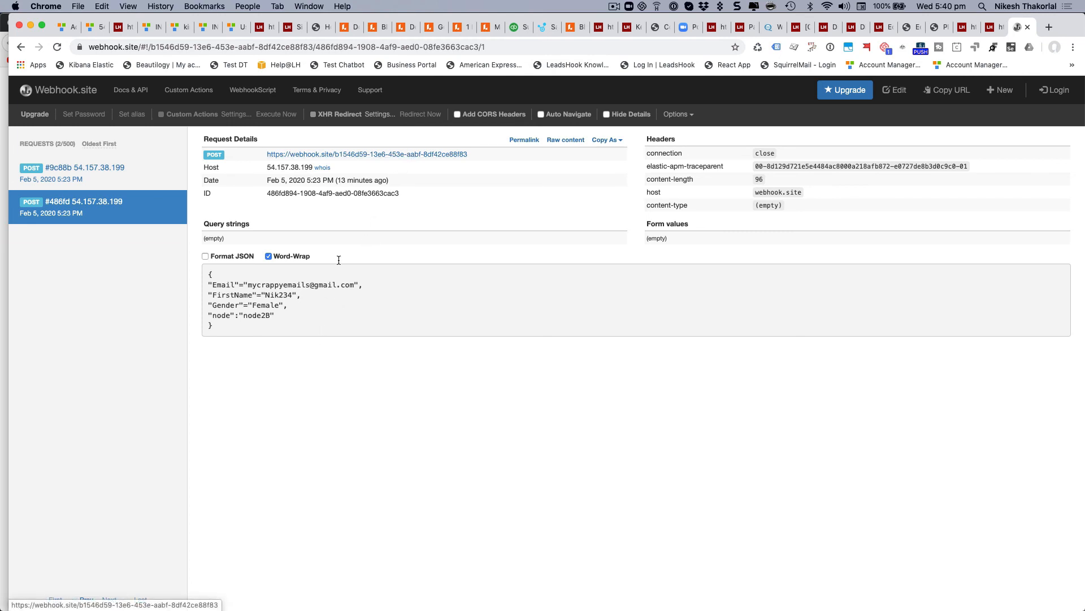
Check the webhook.site requests once more, then return to the Version 2 gender-split canvas.
{"action": "left_click", "coordinate": [993, 27]}
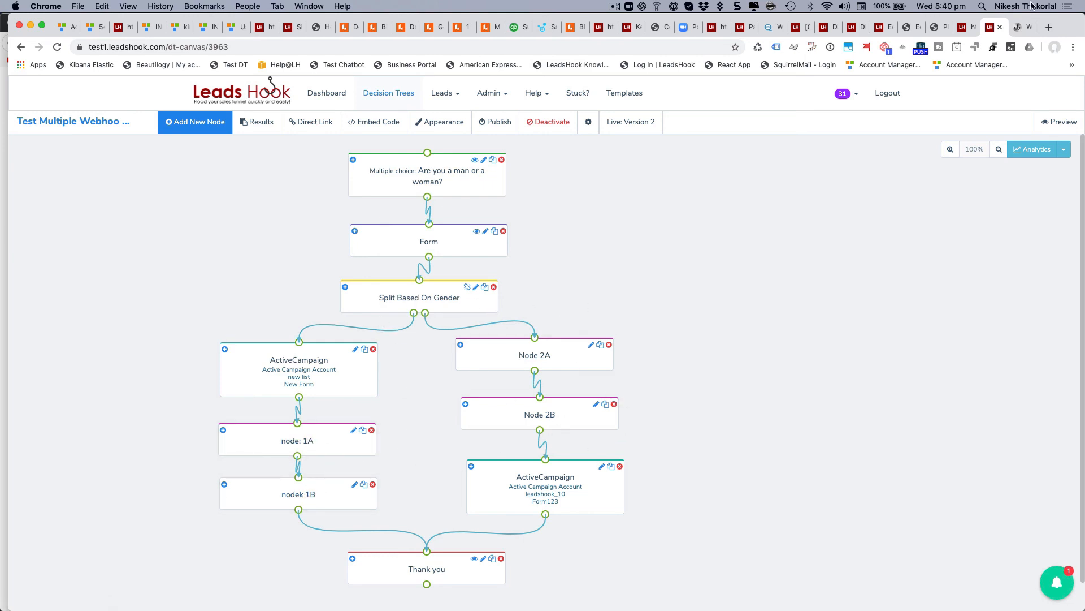
{"action": "left_click", "coordinate": [1023, 27]}
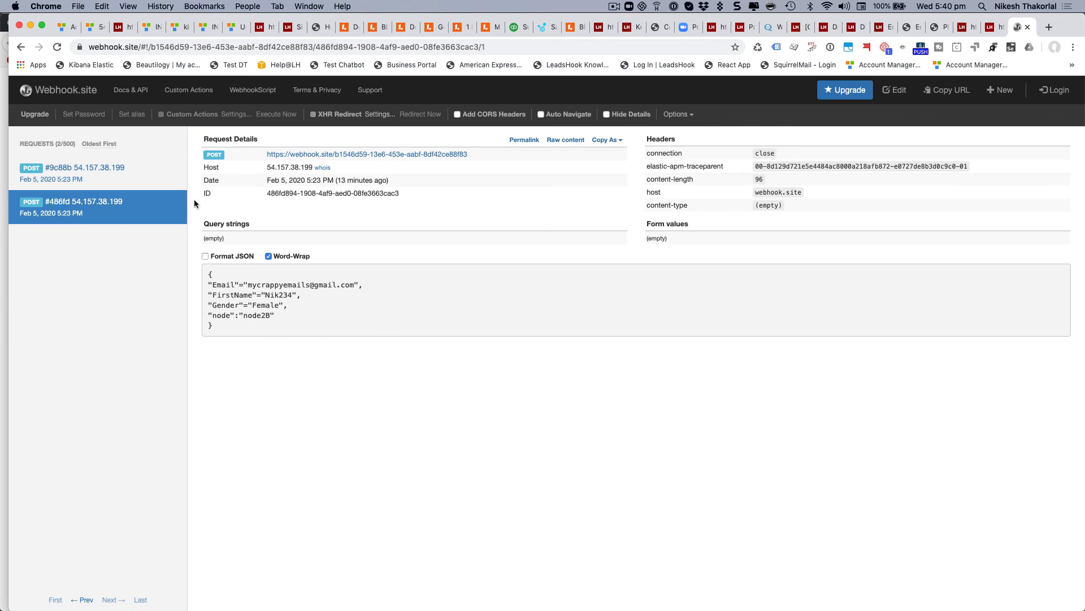
{"action": "mouse_move", "coordinate": [154, 177]}
{"action": "mouse_move", "coordinate": [160, 212]}
{"action": "left_click", "coordinate": [995, 28]}
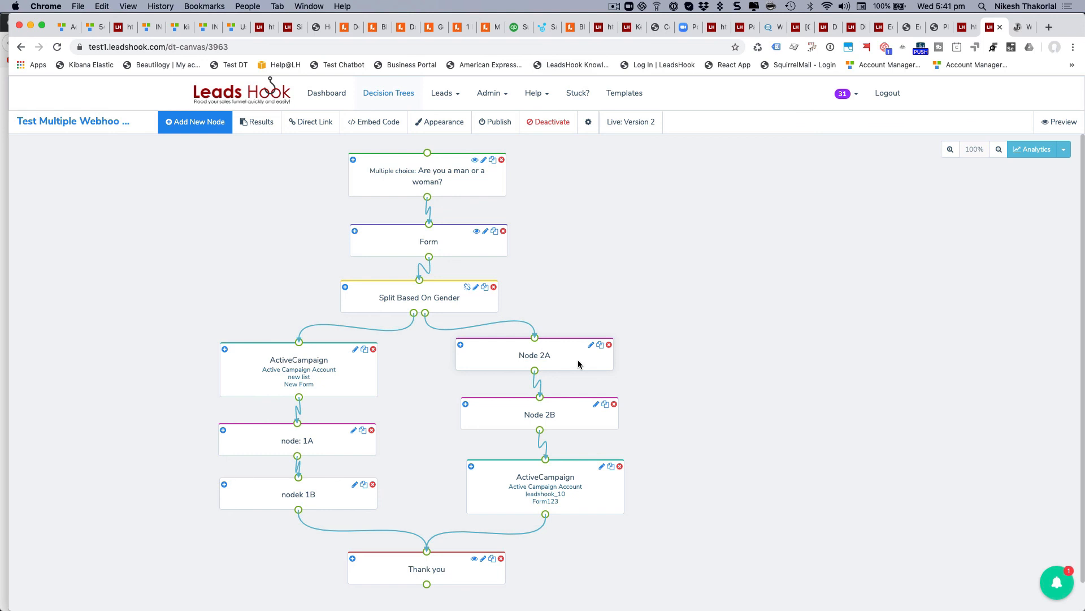
{"action": "left_click", "coordinate": [1021, 27]}
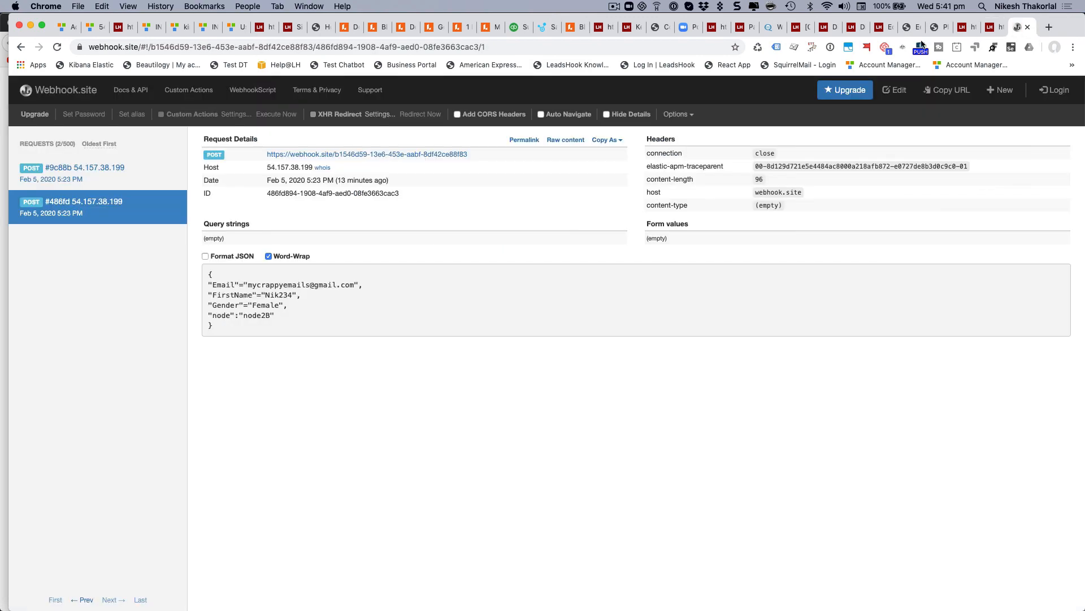
{"action": "left_click", "coordinate": [991, 27]}
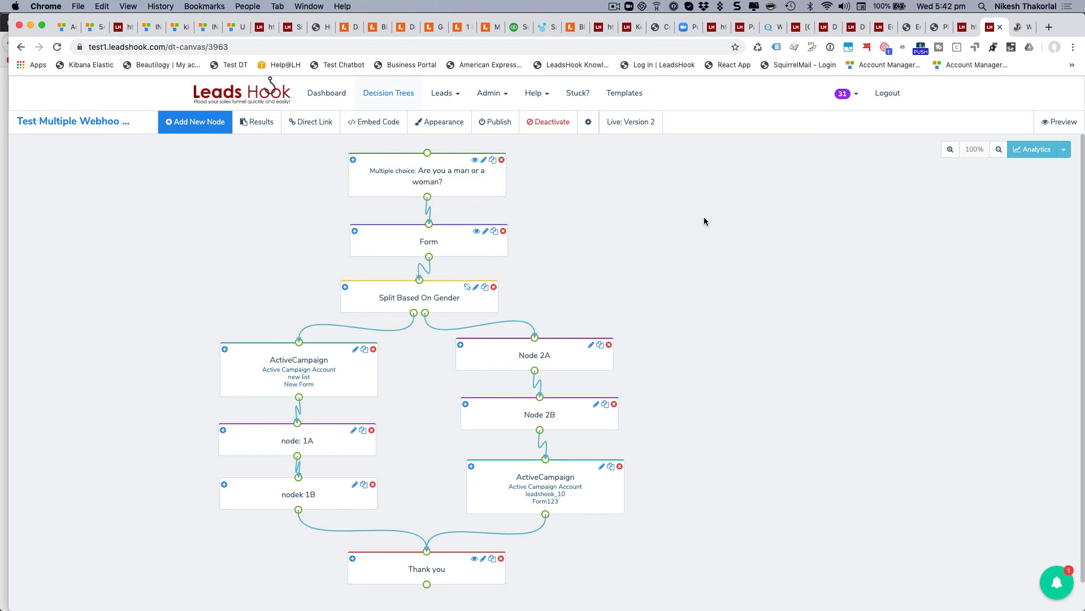
{"action": "scroll", "coordinate": [703, 217], "scroll_direction": "down", "scroll_amount": 1}
{"action": "scroll", "coordinate": [704, 221], "scroll_direction": "up", "scroll_amount": 1}
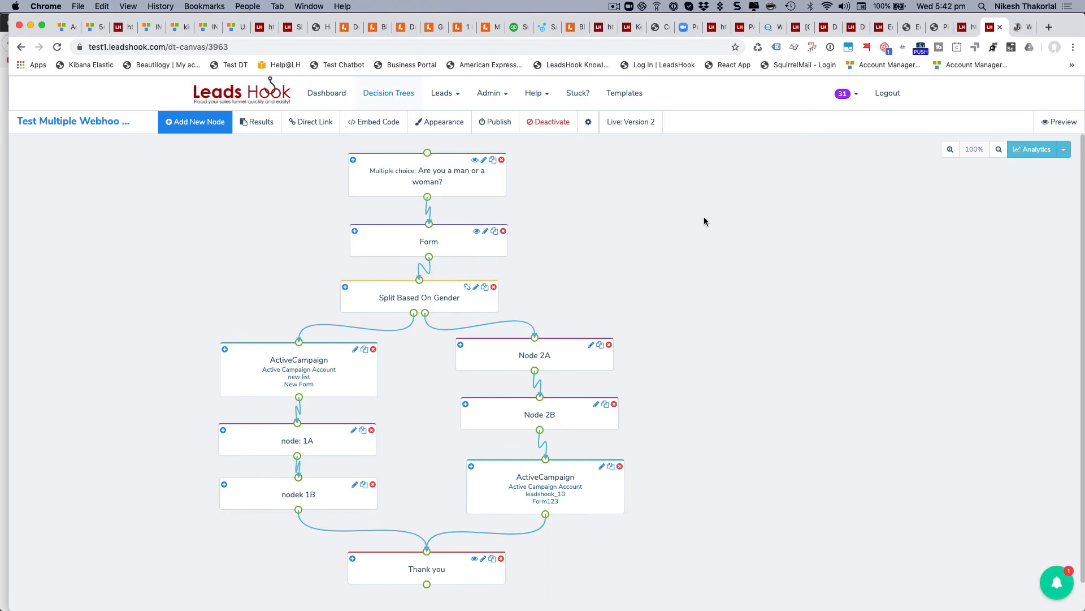